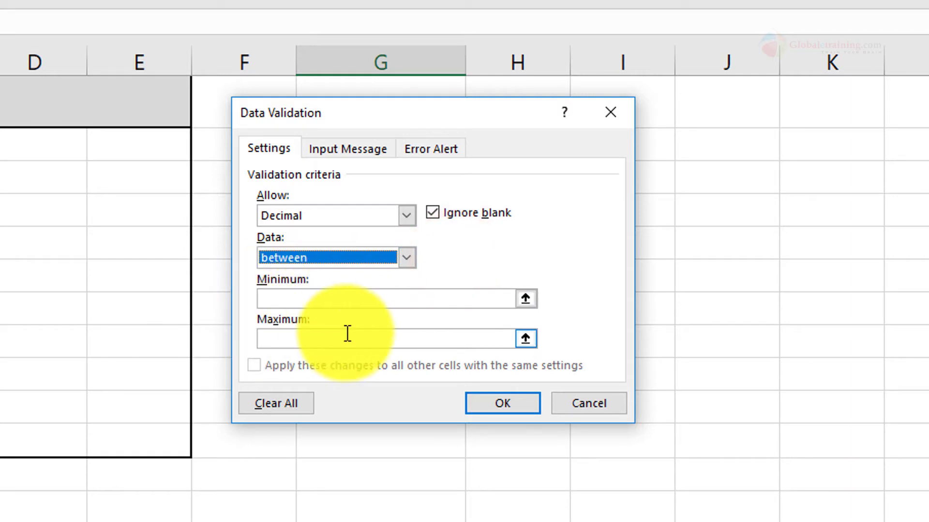
click(406, 217)
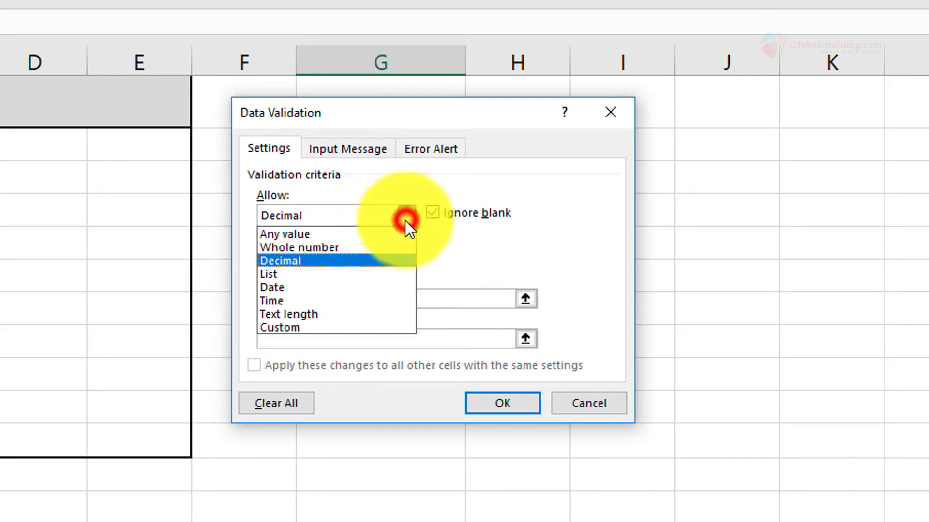
click(289, 274)
click(270, 238)
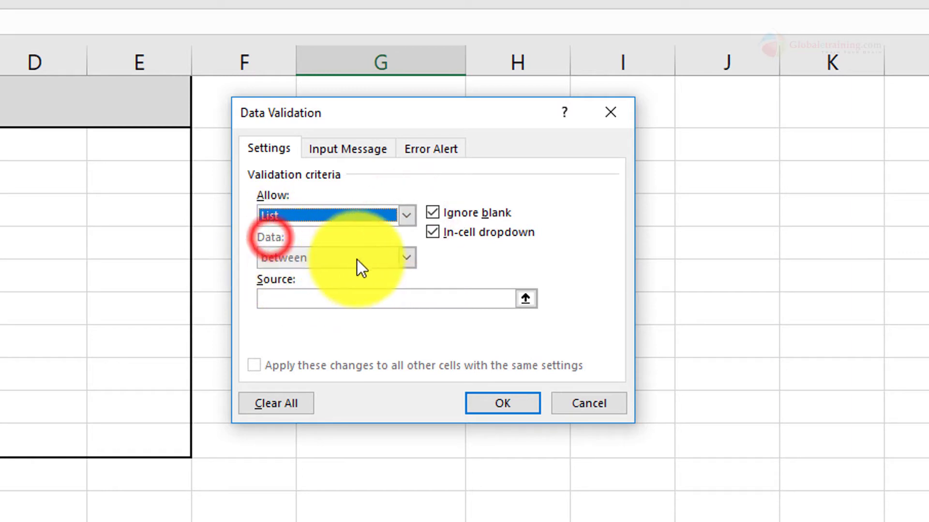
click(369, 261)
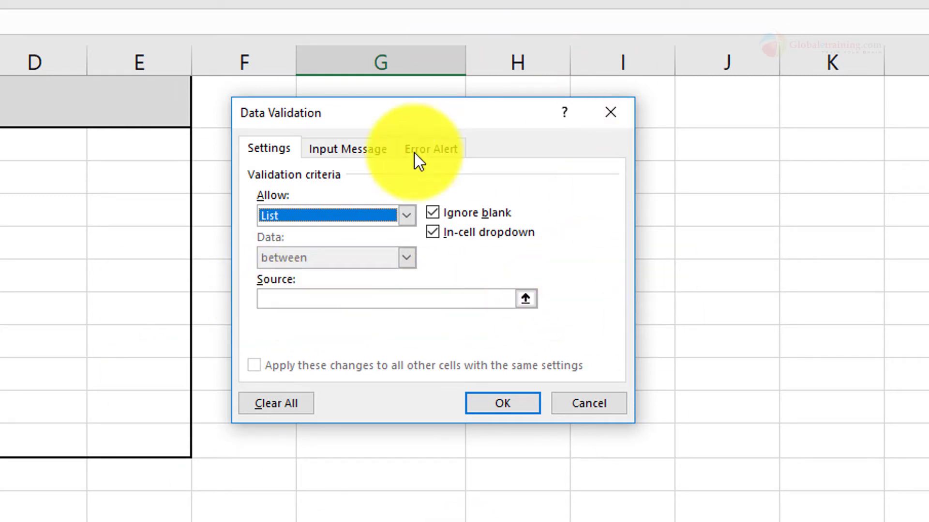
click(608, 411)
click(460, 470)
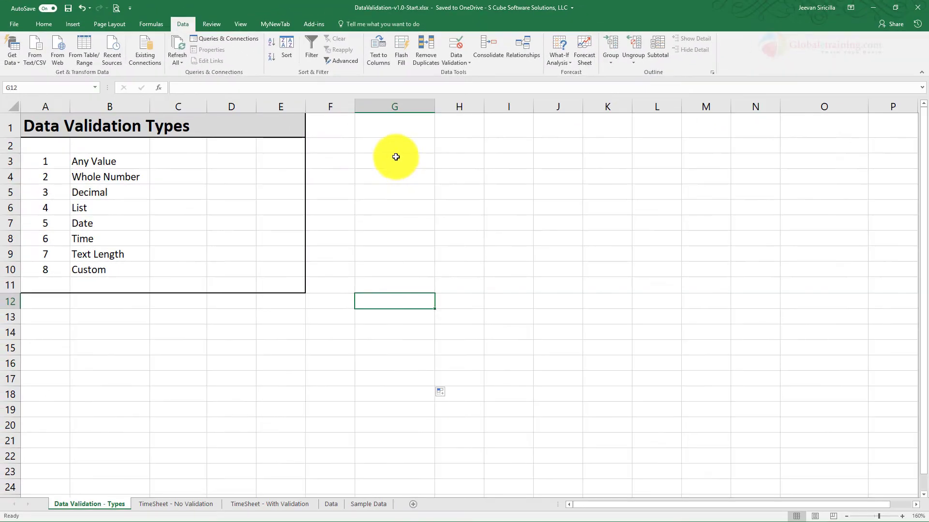
- Enter the label "Data Validation Type" in cell G3 and widen column G to fit it
click(383, 170)
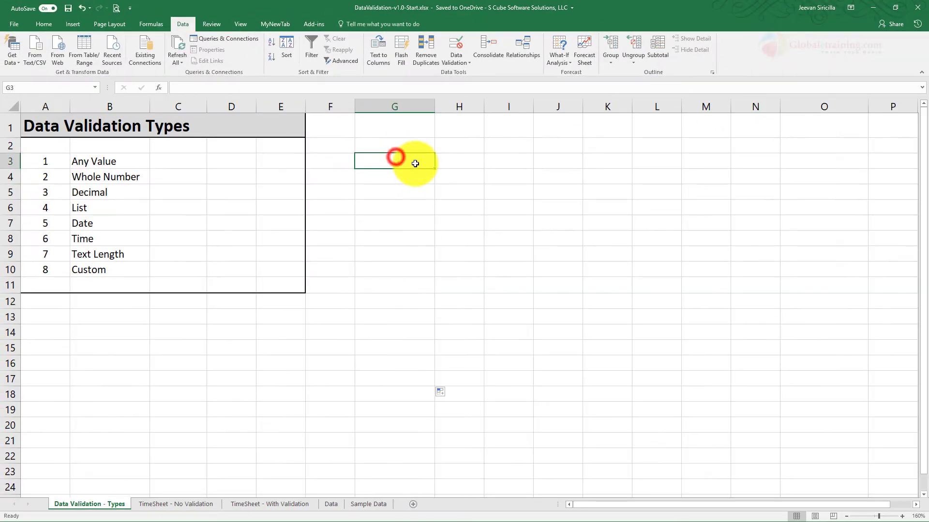
text(Data Validation Type)
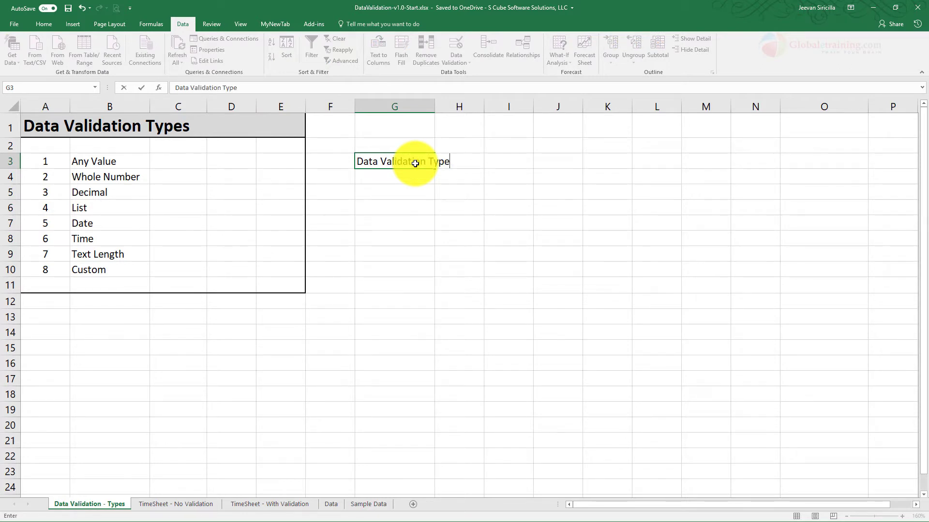
click(430, 106)
double_click(435, 107)
click(437, 195)
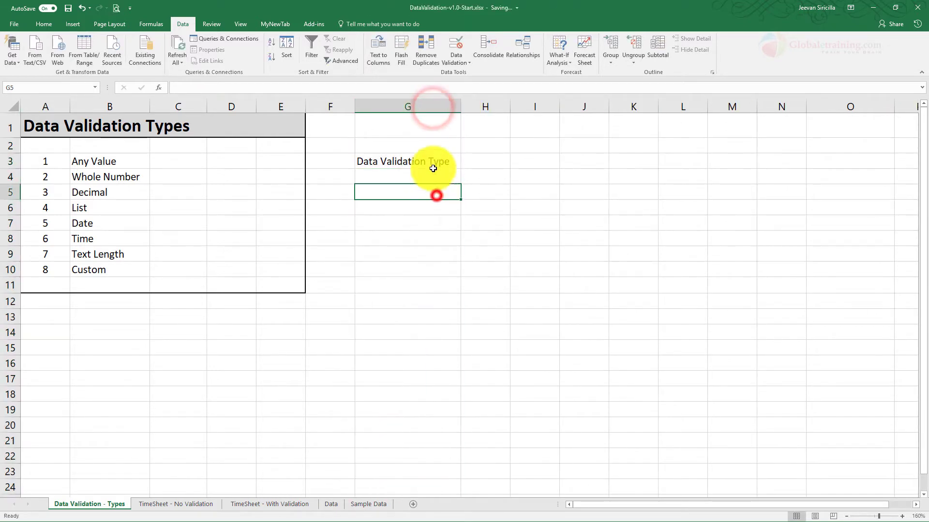
- Make the "Data Validation Type" label in cell G3 bold
click(433, 162)
key(ctrl+b)
key(Down)
click(453, 238)
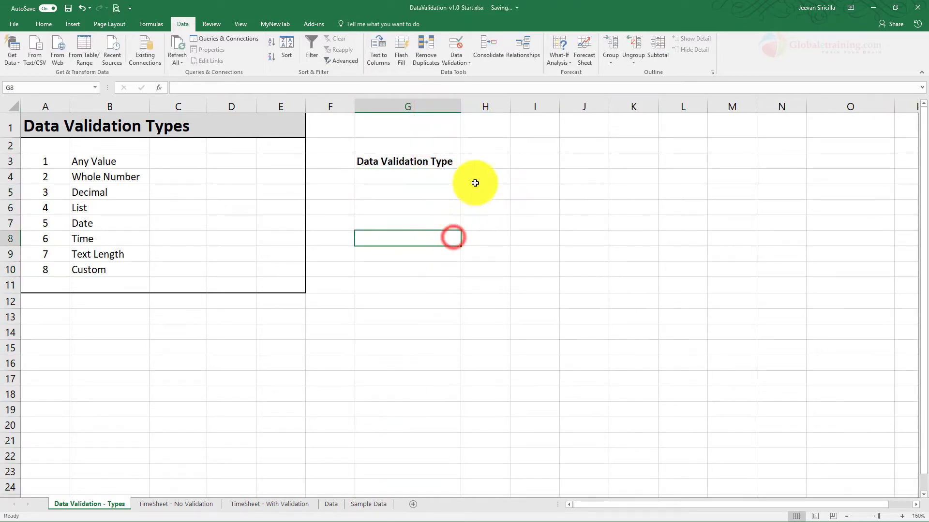
click(481, 159)
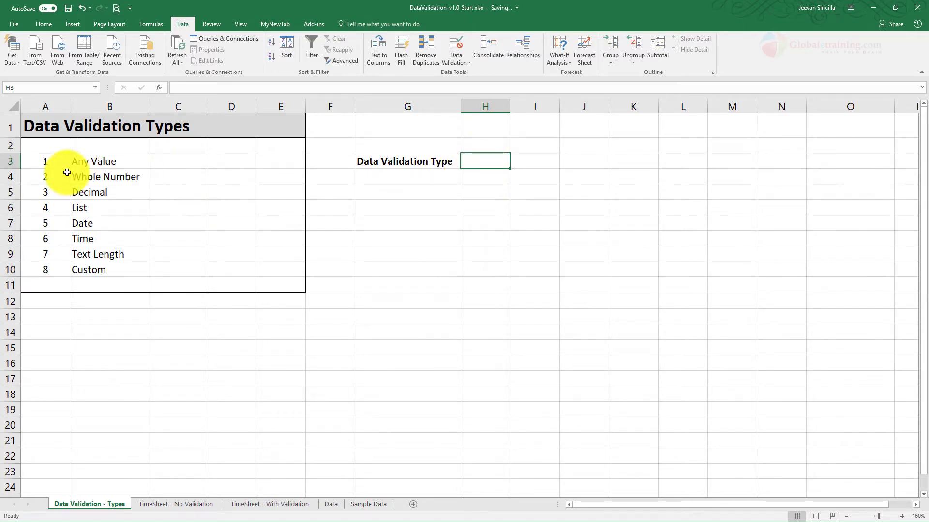
drag(88, 156, 91, 271)
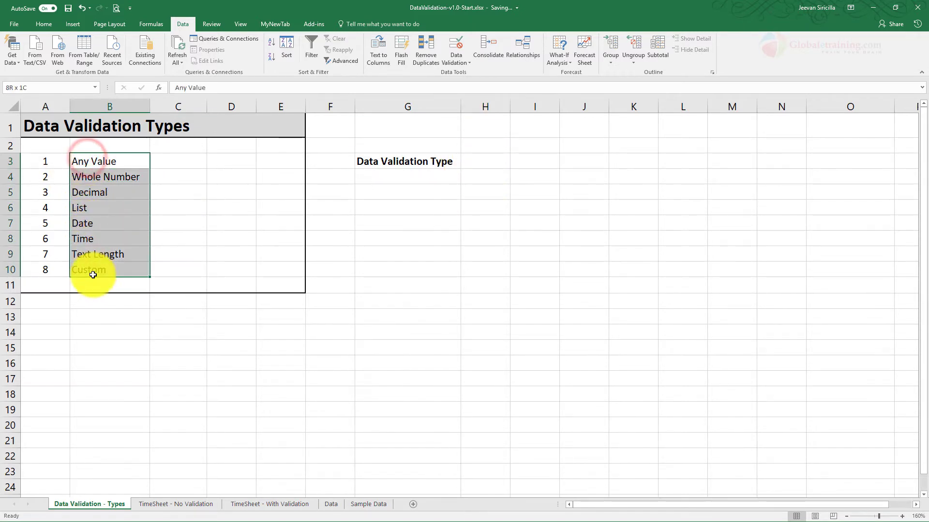
click(498, 161)
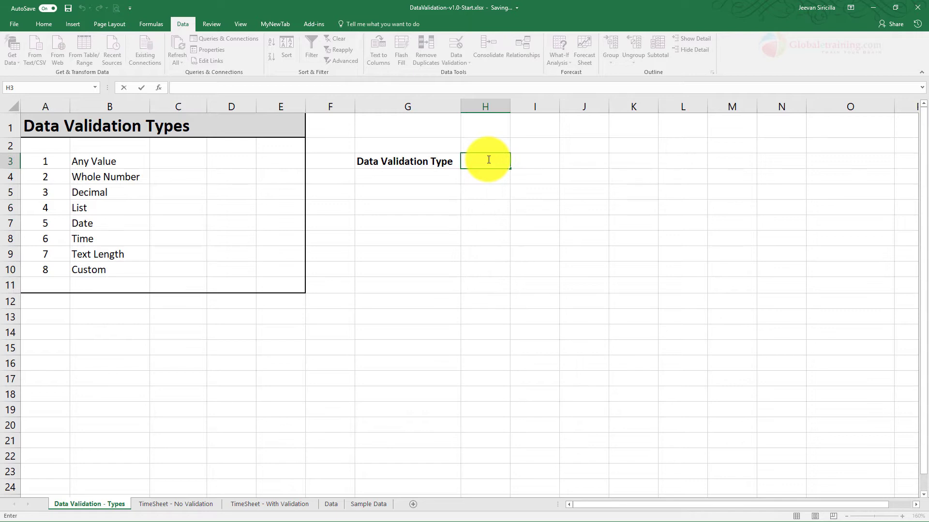
key(Return)
click(437, 284)
drag(107, 161, 93, 271)
click(469, 212)
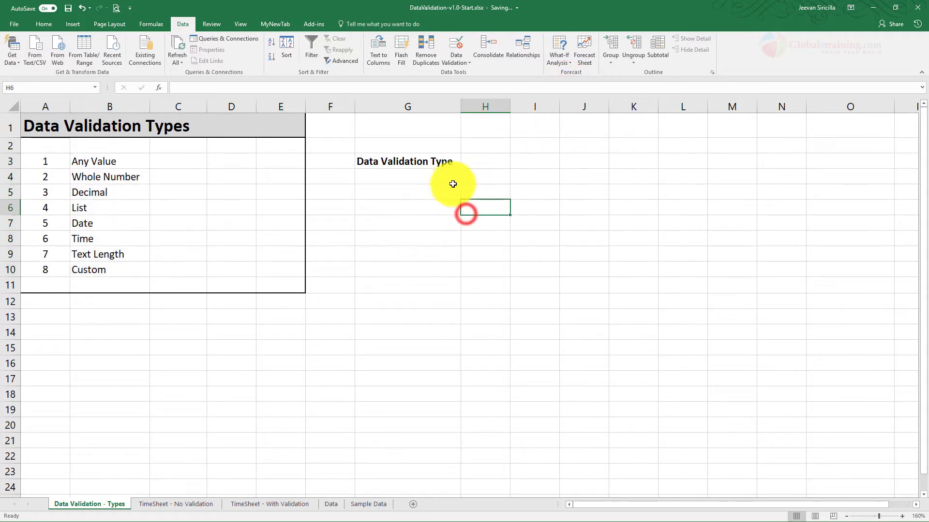
- Apply List data validation to cell H3, using the validation types in B3:B10 as the source
click(492, 161)
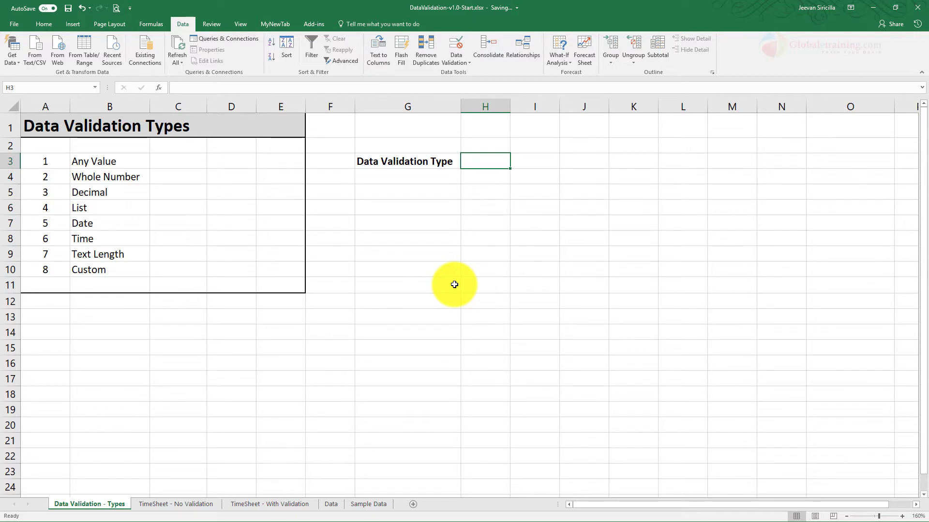
click(458, 61)
click(474, 74)
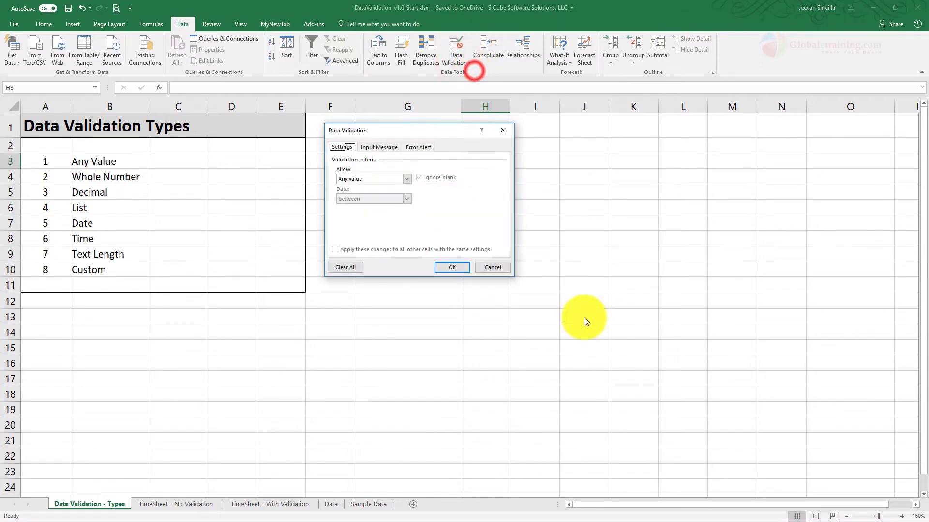
click(407, 179)
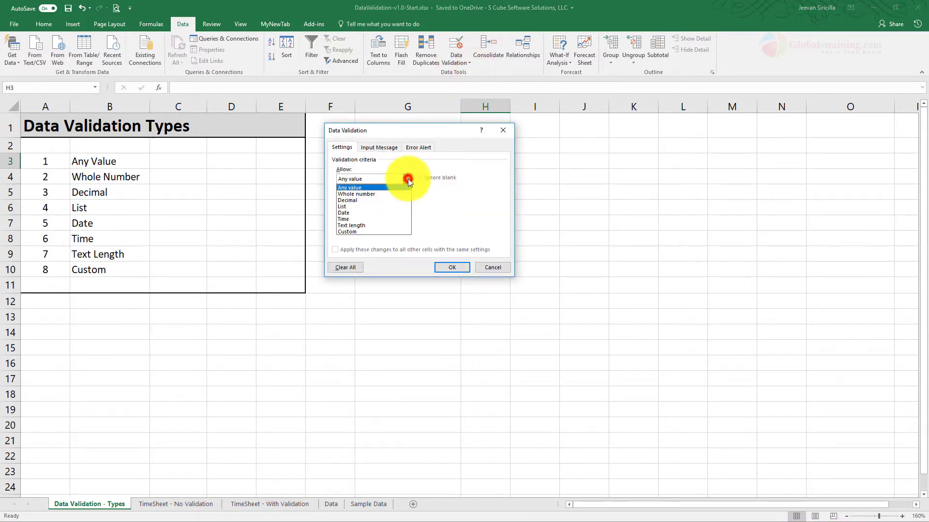
click(355, 206)
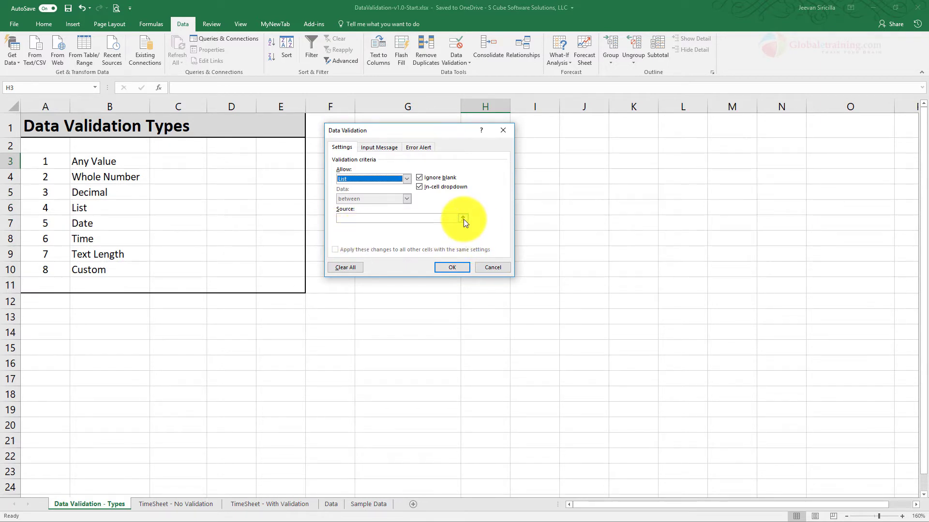
click(344, 219)
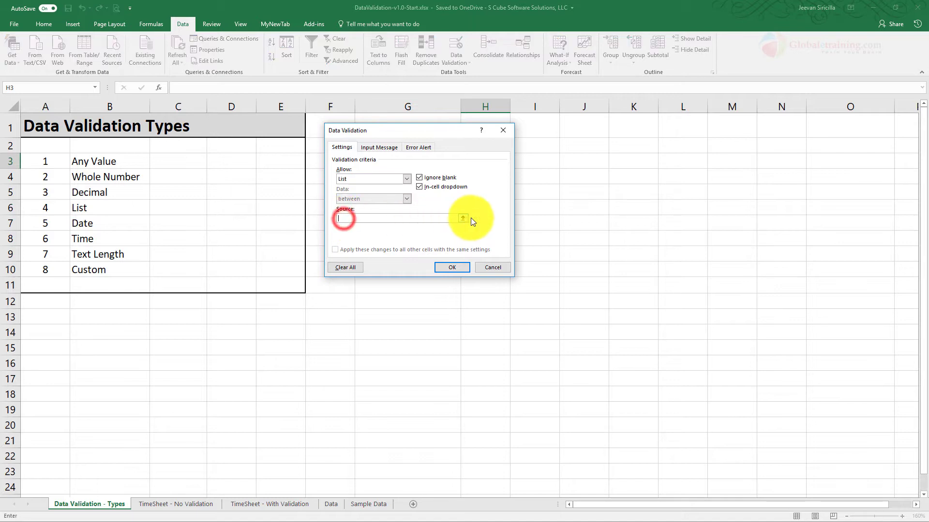
click(463, 219)
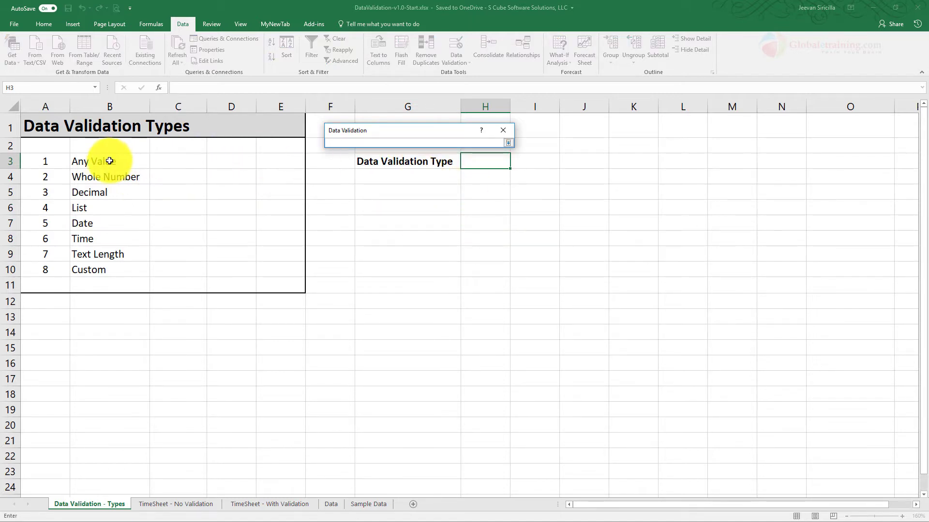
drag(110, 161, 97, 276)
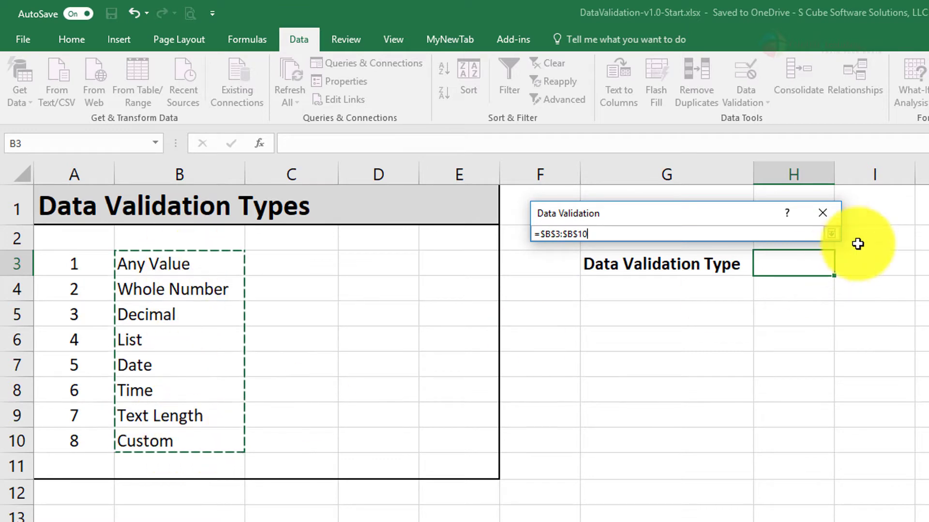
click(830, 233)
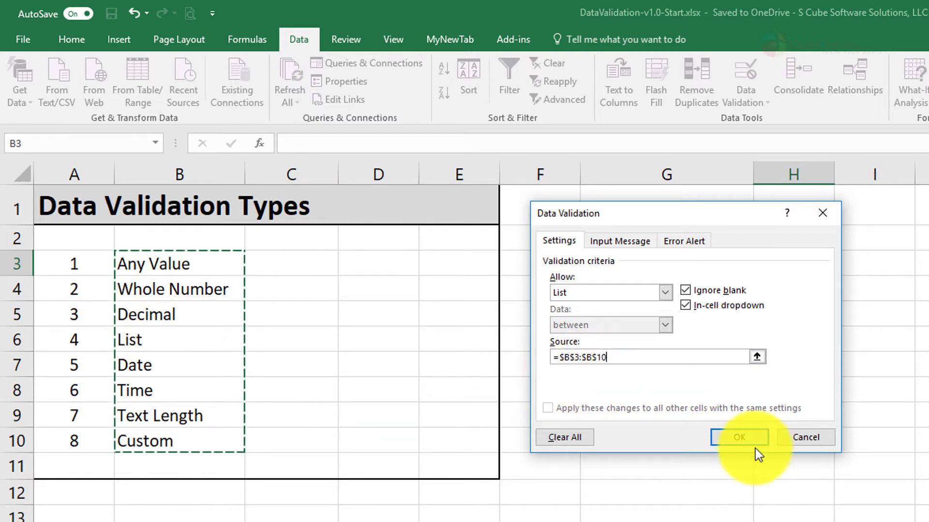
click(751, 436)
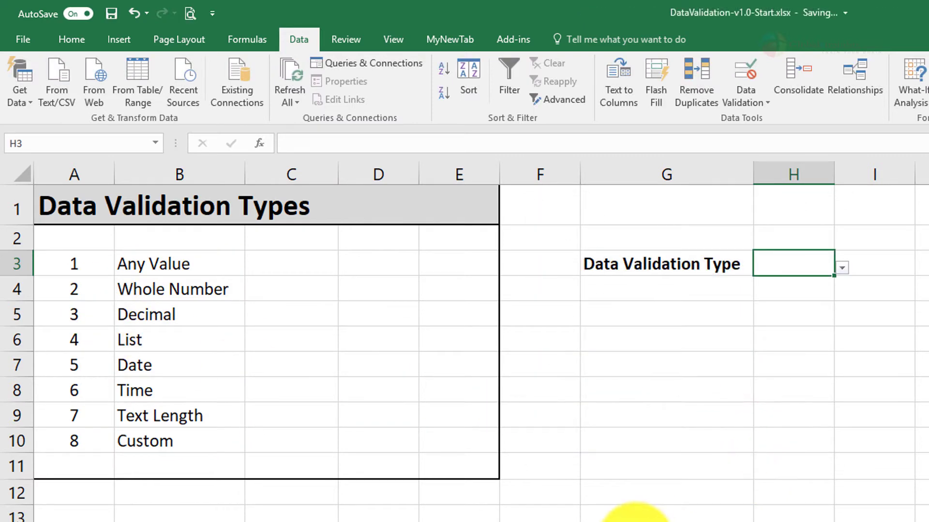
- Test the validation by trying to enter "Excel" in cell H3, and cancel the entry
double_click(813, 268)
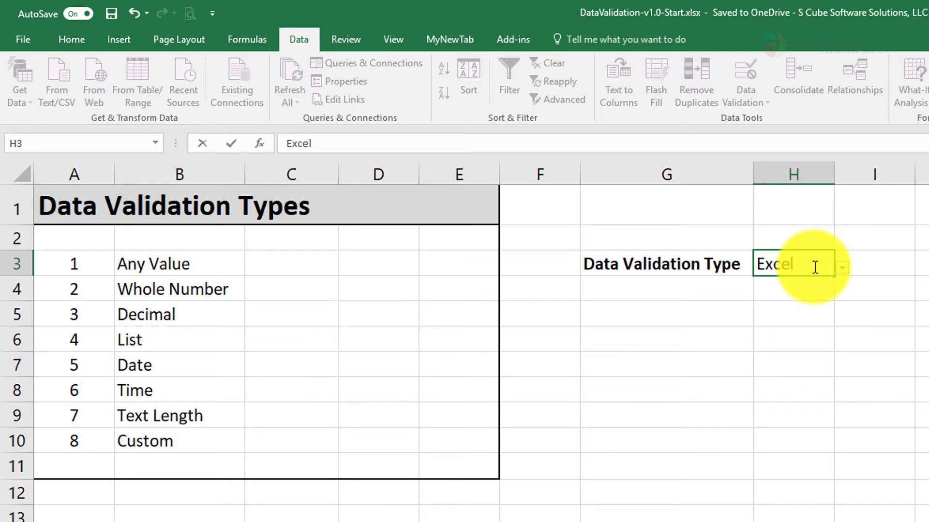
text(Excel)
key(Return)
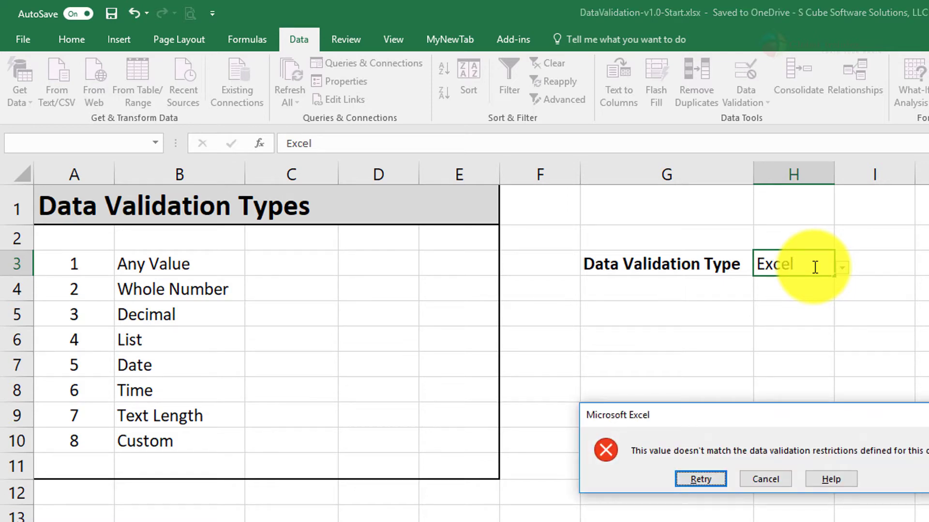
click(782, 477)
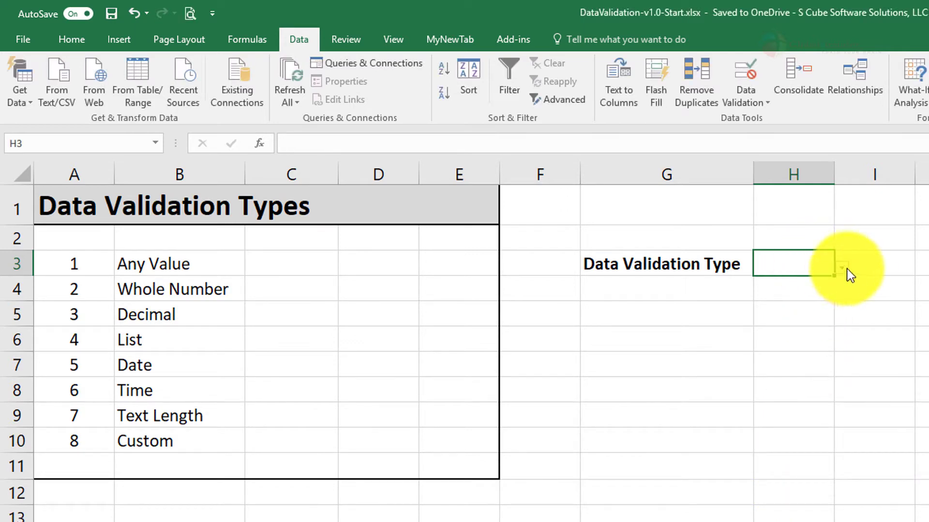
- Choose Time from the dropdown list in cell H3, and reopen the list to check its options
click(842, 268)
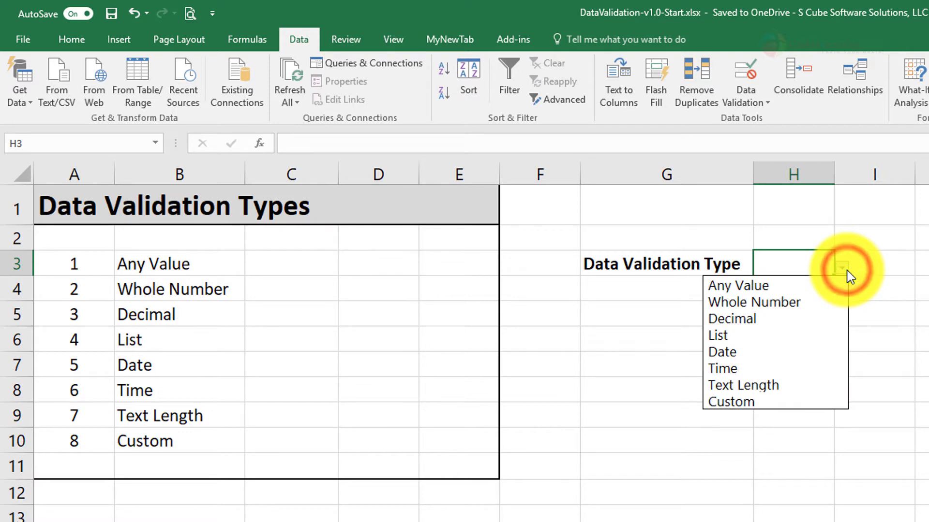
click(822, 367)
click(867, 485)
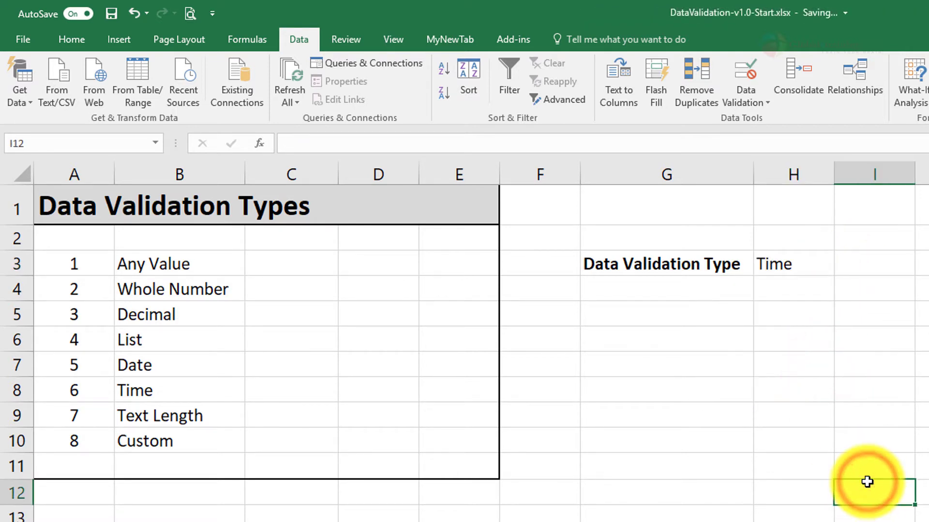
click(789, 267)
click(839, 269)
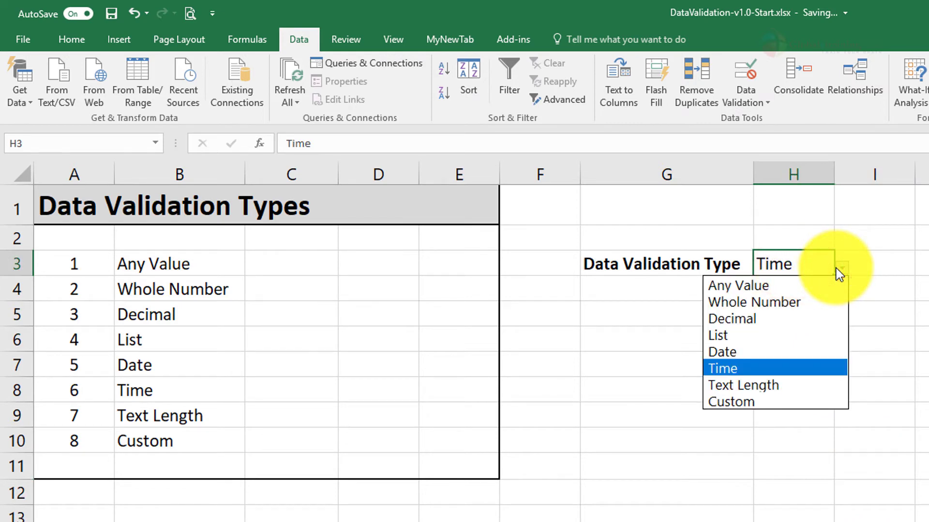
click(872, 260)
- Reopen the data validation settings of cell H3, turn Ignore blank off and back on, and apply them
click(803, 263)
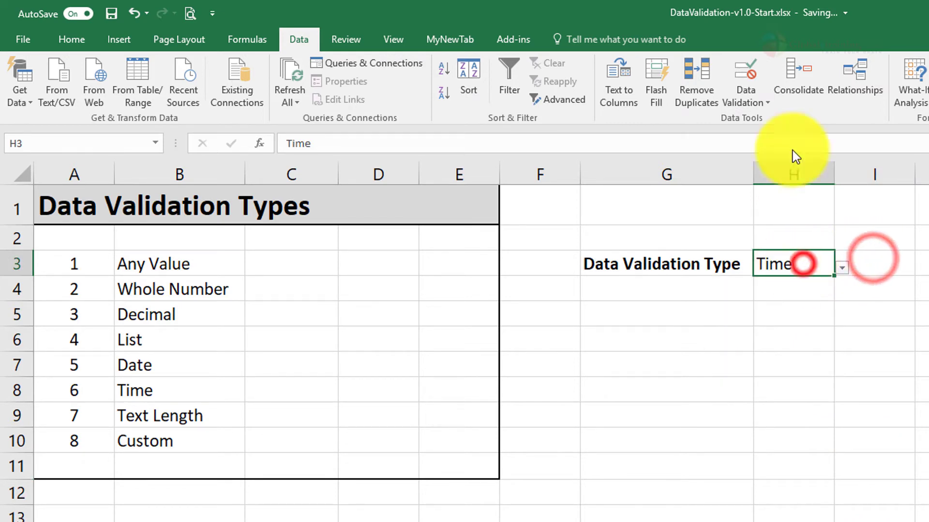
click(764, 103)
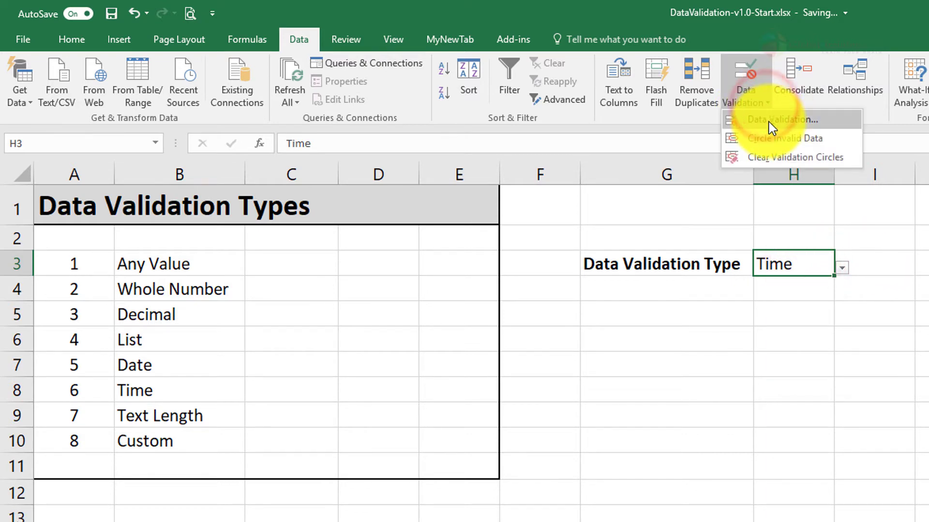
click(768, 122)
drag(745, 214, 574, 216)
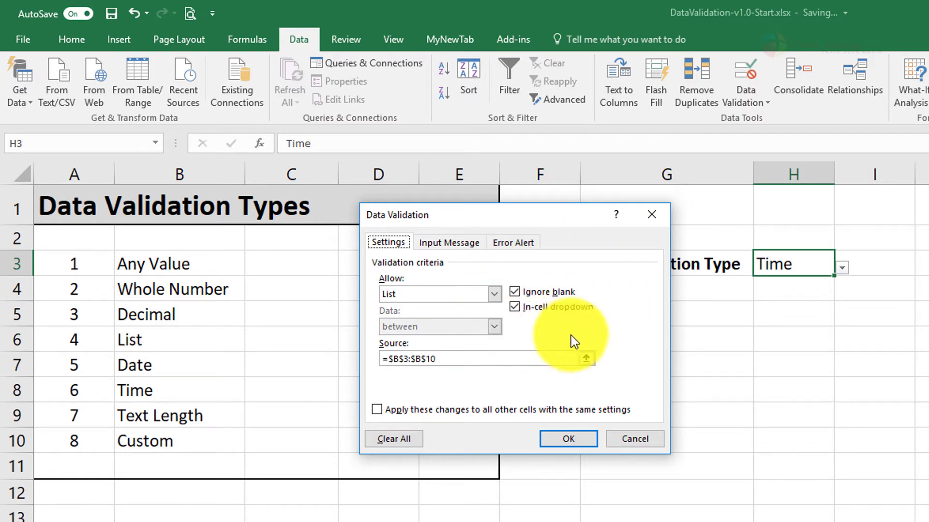
click(514, 292)
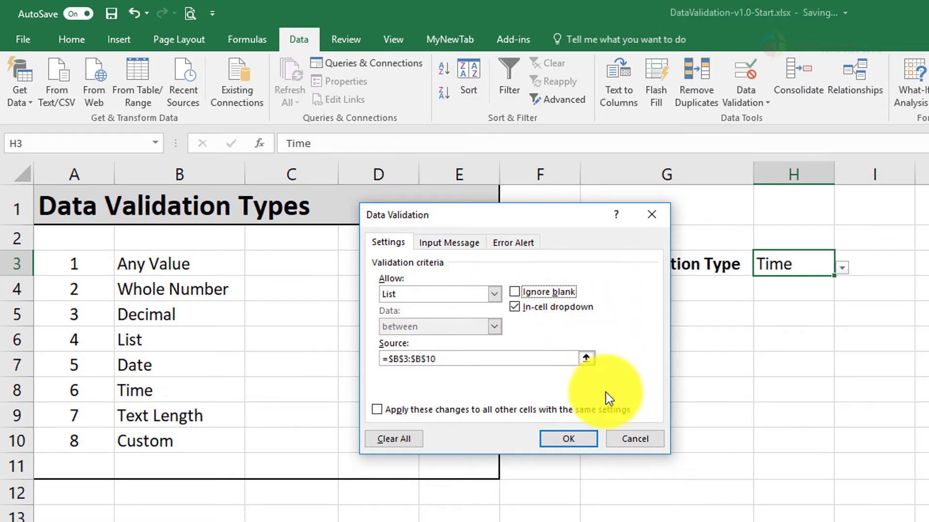
click(576, 439)
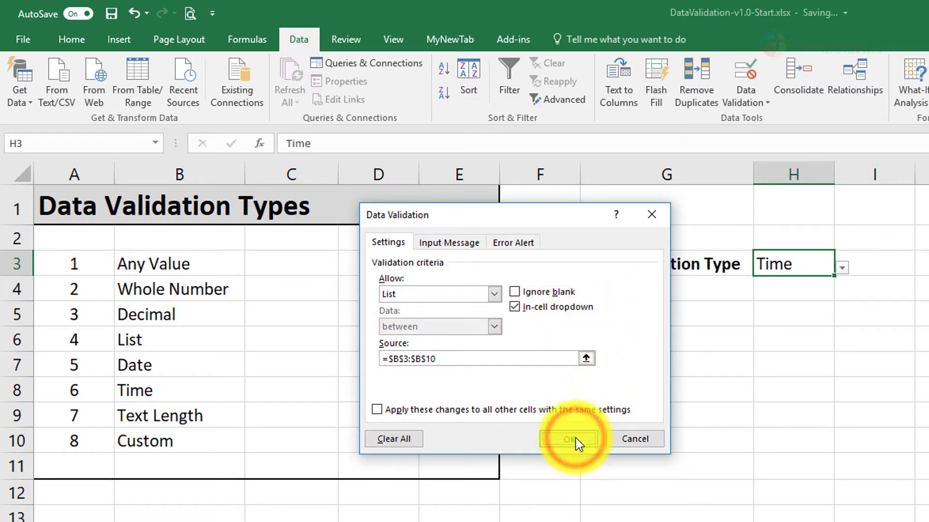
click(514, 291)
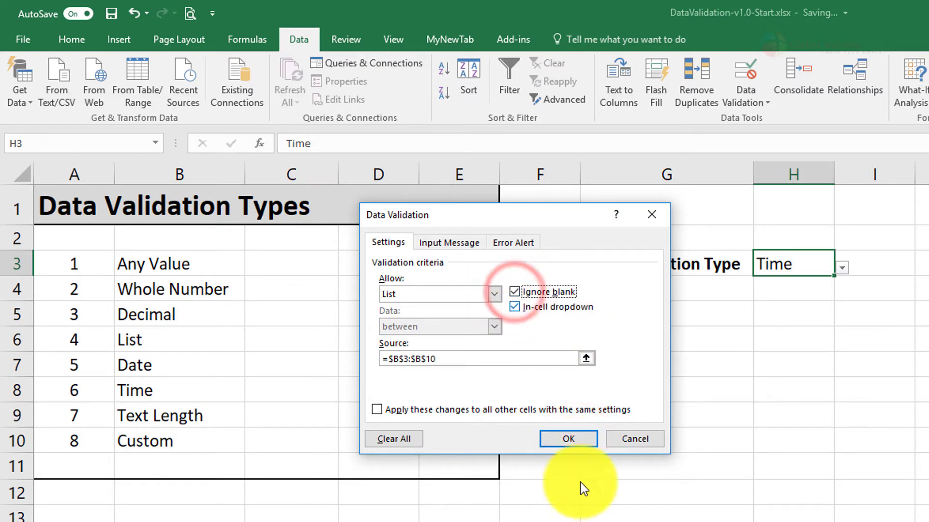
click(566, 437)
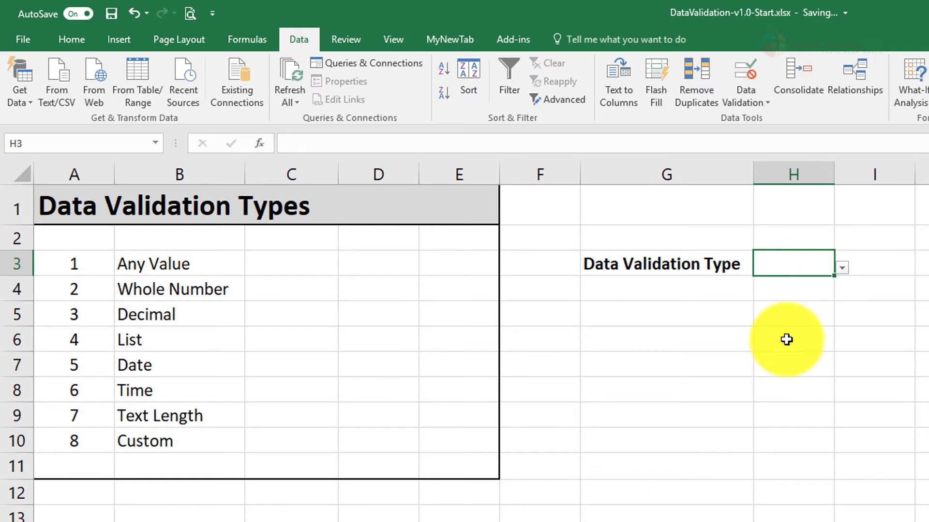
click(925, 263)
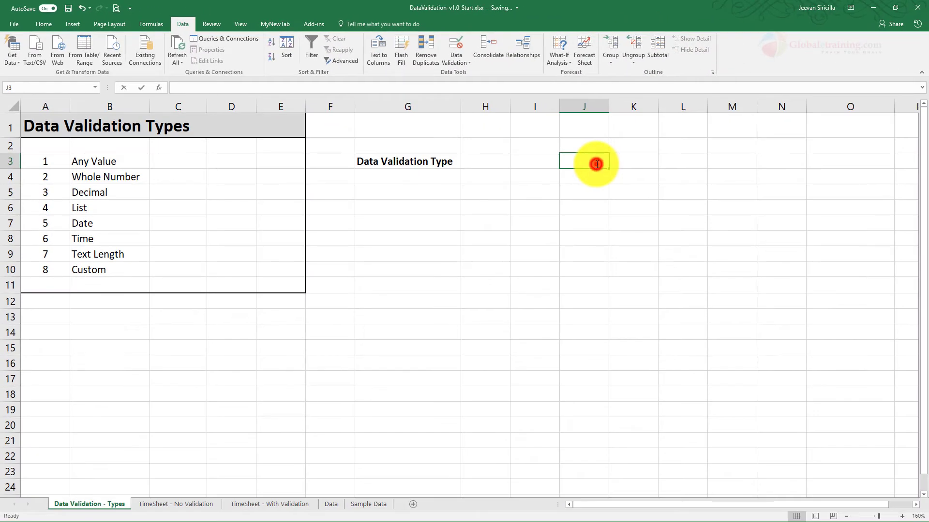
- Enter "Excel" in cell J3, which has no validation, for comparison with H3
double_click(597, 164)
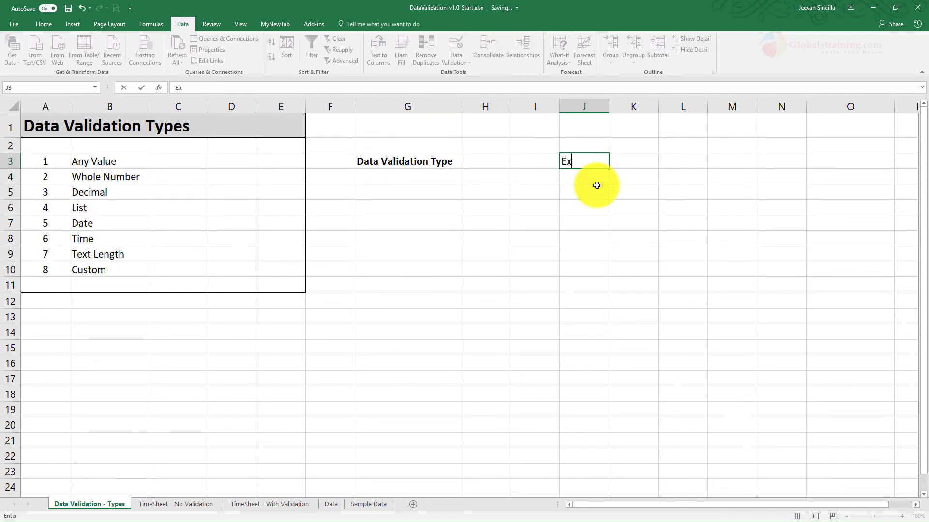
text(Excel)
key(Return)
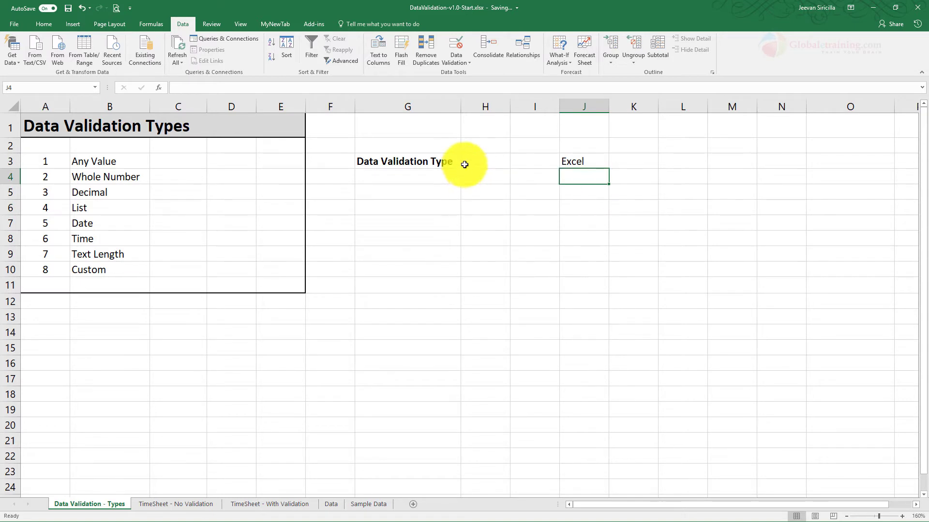
- Try to enter "Excel" in cell H3, retry the rejected entry, and clear its text to leave the cell blank
click(484, 159)
double_click(486, 162)
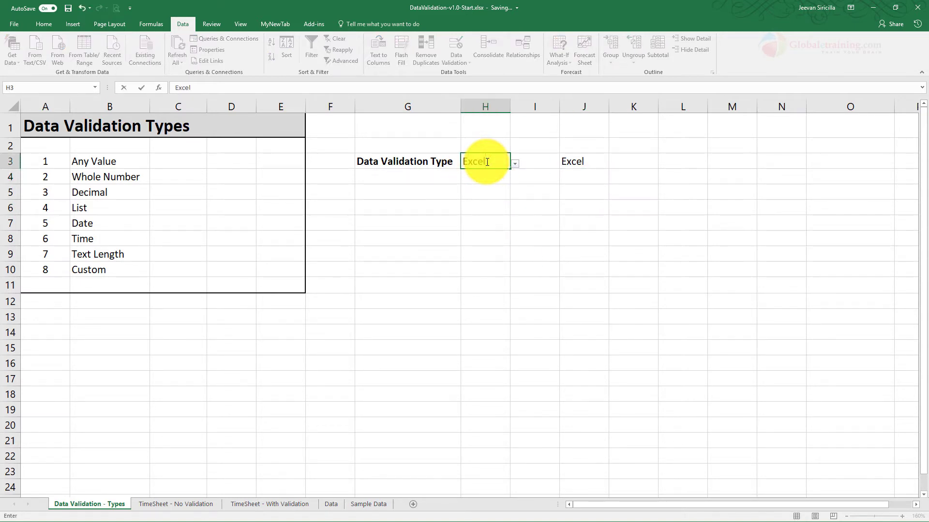
key(Return)
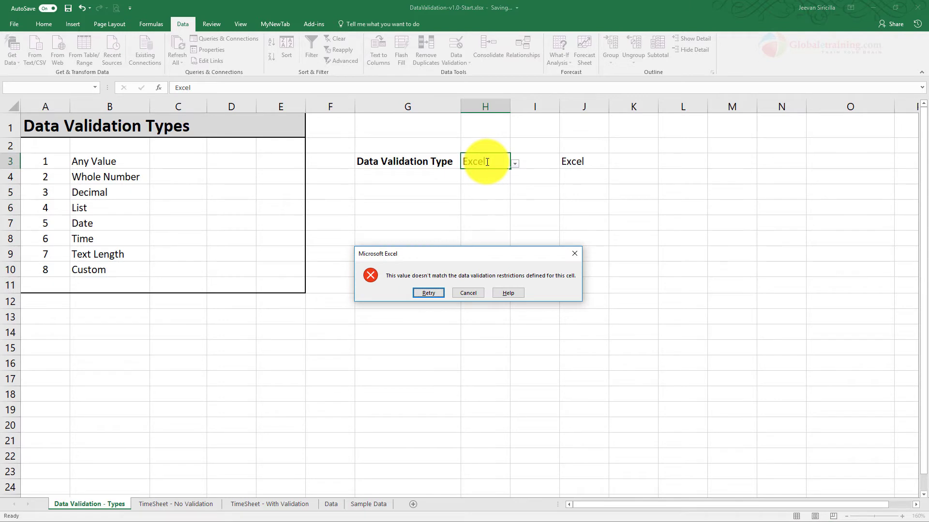
click(430, 295)
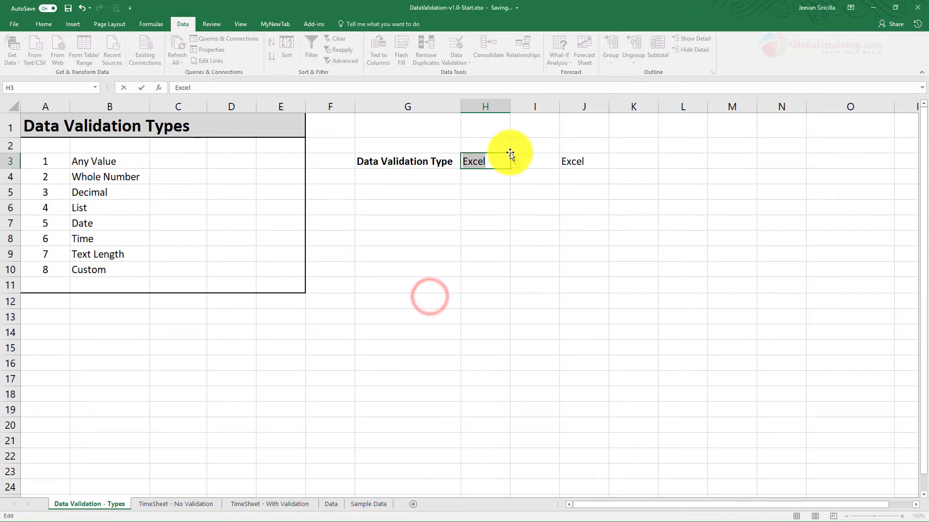
key(BackSpace)
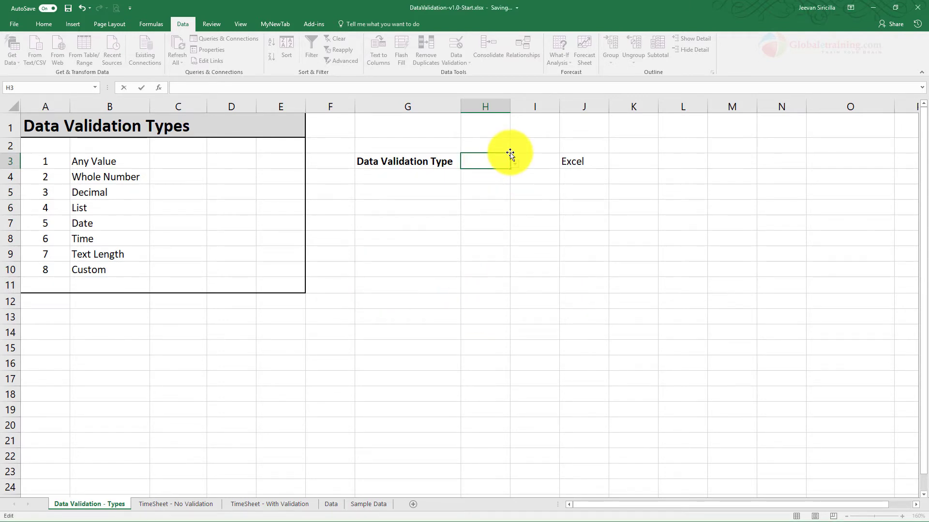
click(489, 192)
- Test whether cell H3 accepts an empty entry while Ignore blank is on
click(490, 161)
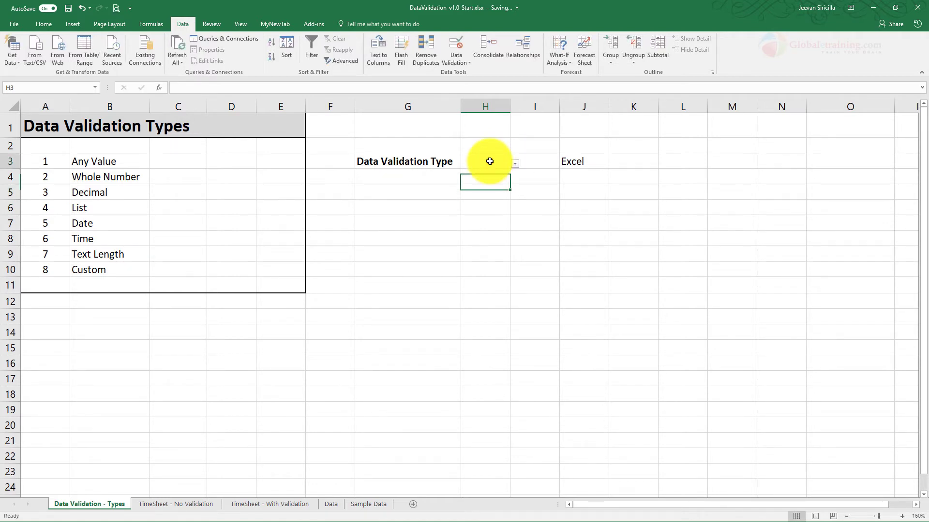
key(Return)
click(491, 161)
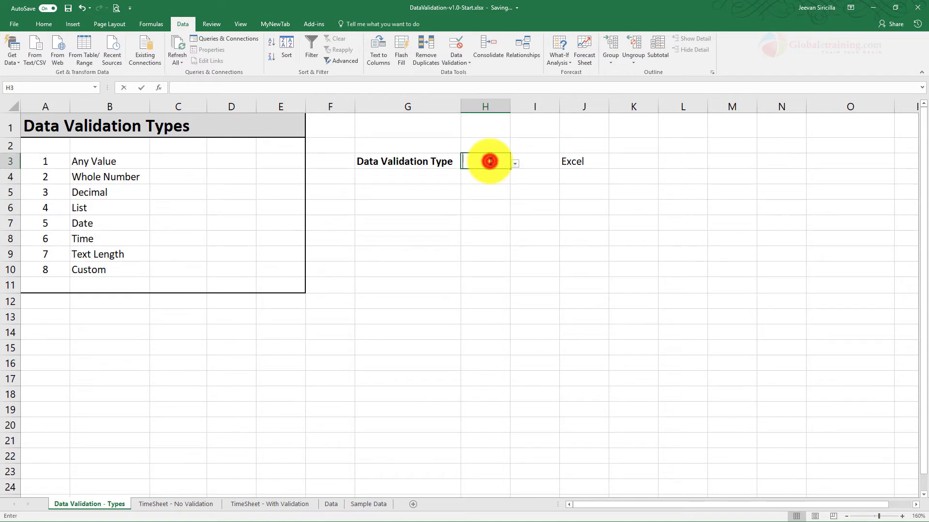
key(Return)
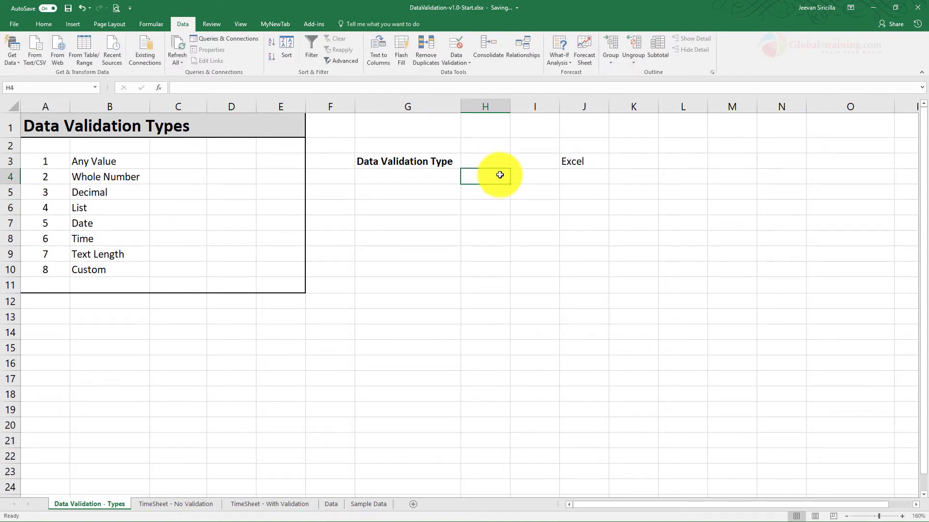
- Turn off Ignore blank in the data validation settings of cell H3, and apply the change
click(481, 164)
click(453, 62)
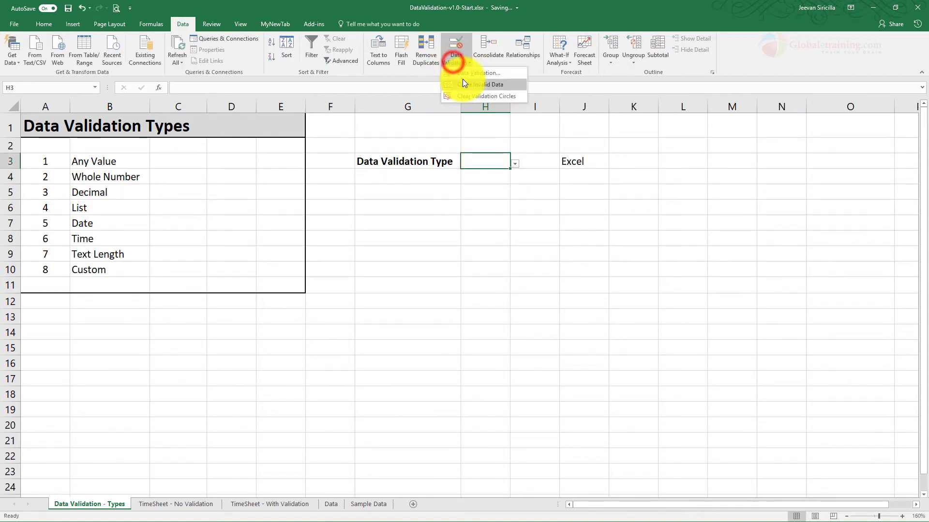
click(463, 74)
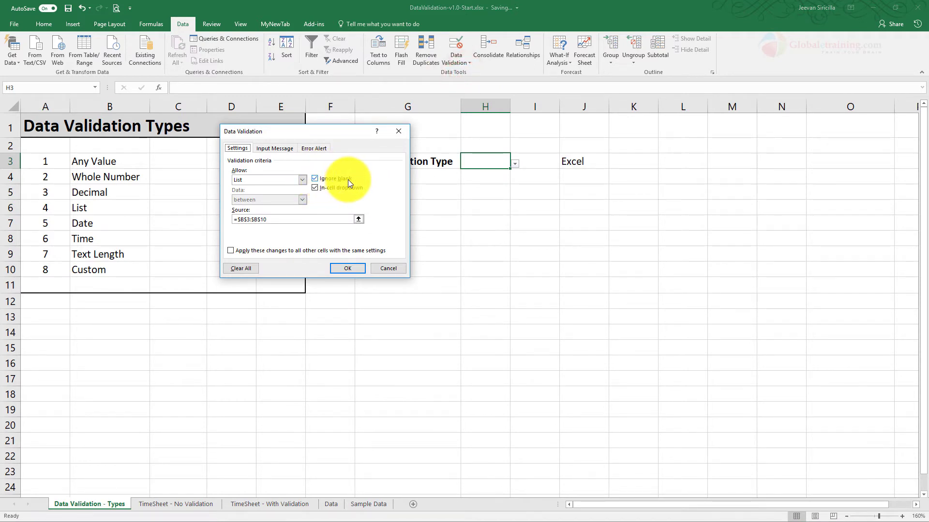
click(315, 179)
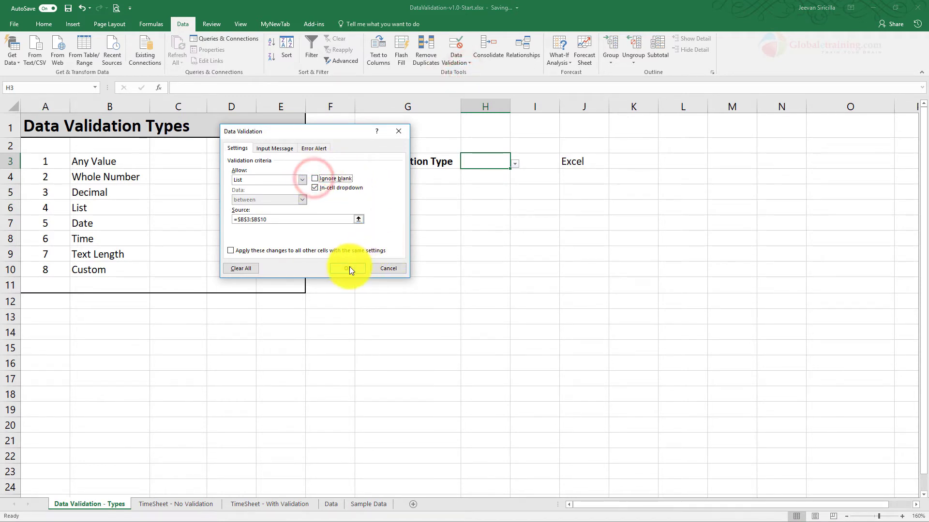
click(347, 268)
- Test an empty entry in cell H3 with Ignore blank off, and cancel the entry
click(488, 160)
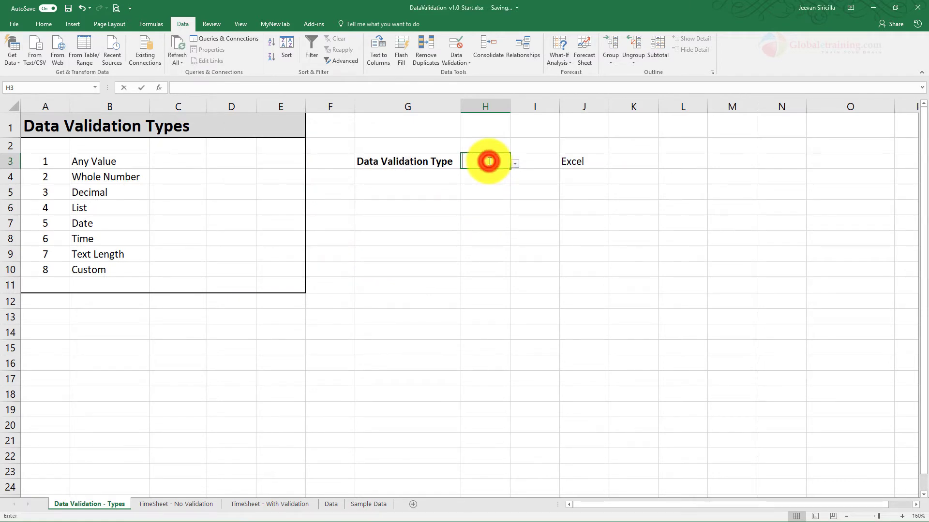
click(485, 203)
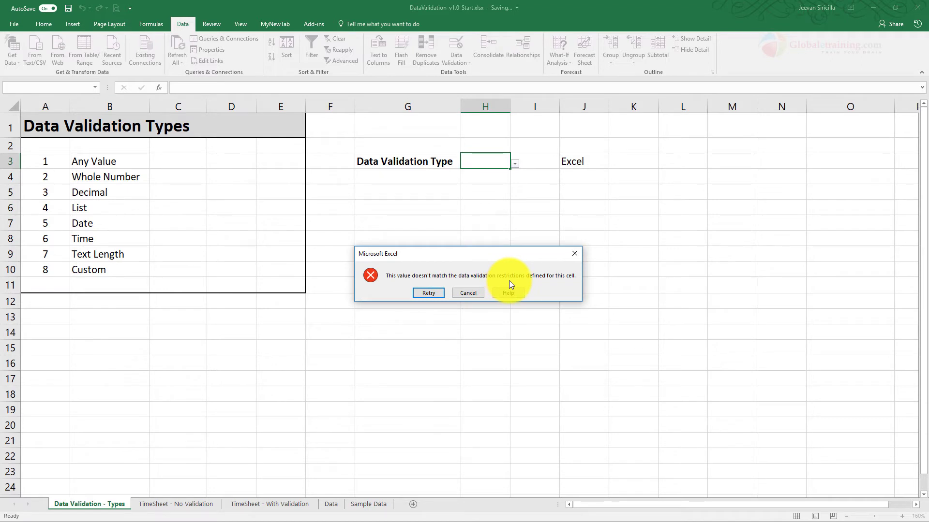
click(475, 291)
- Turn Ignore blank on in the data validation settings of cell H3, and cancel without applying
click(453, 61)
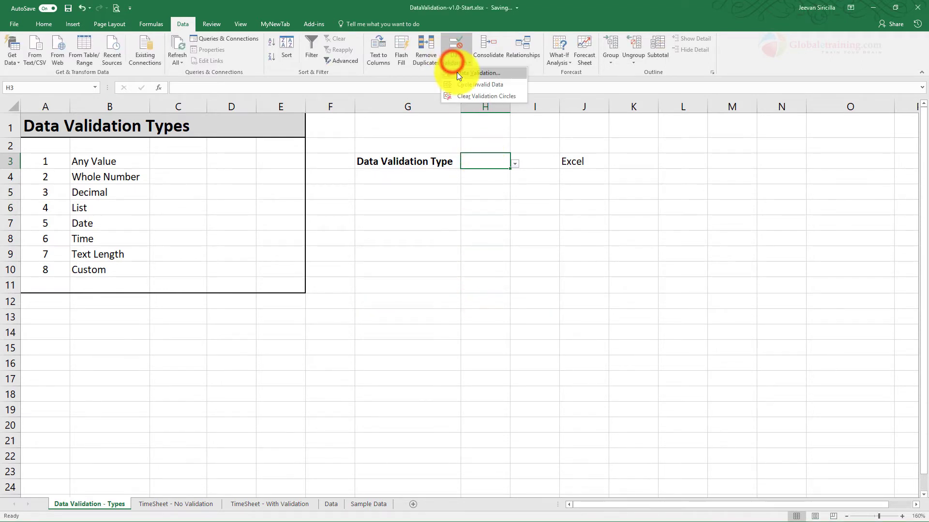
click(457, 73)
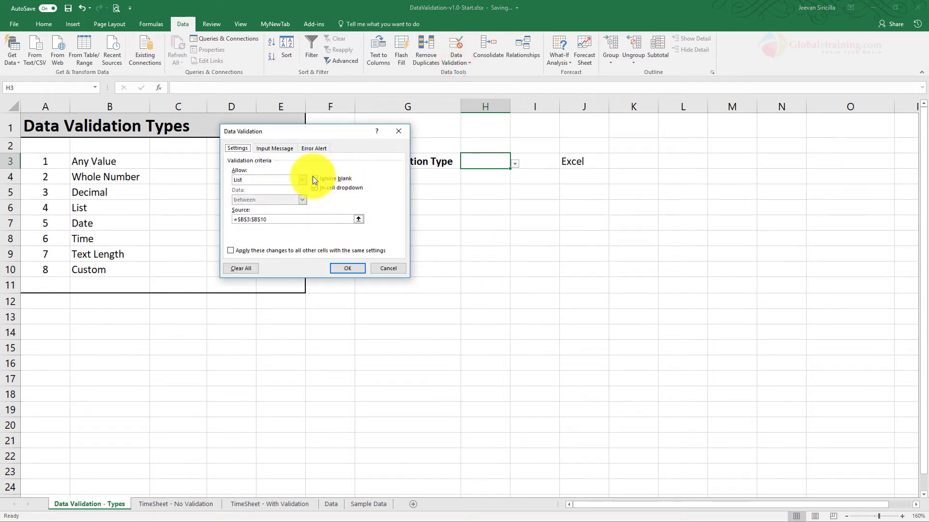
click(352, 179)
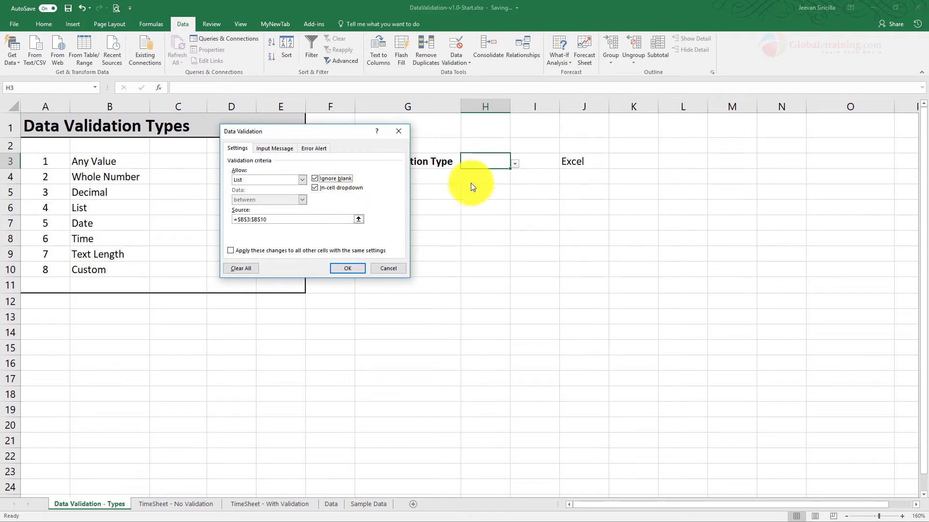
click(387, 269)
- Check the dropdown list in cell H3, and turn off In-cell dropdown in its data validation settings
click(515, 164)
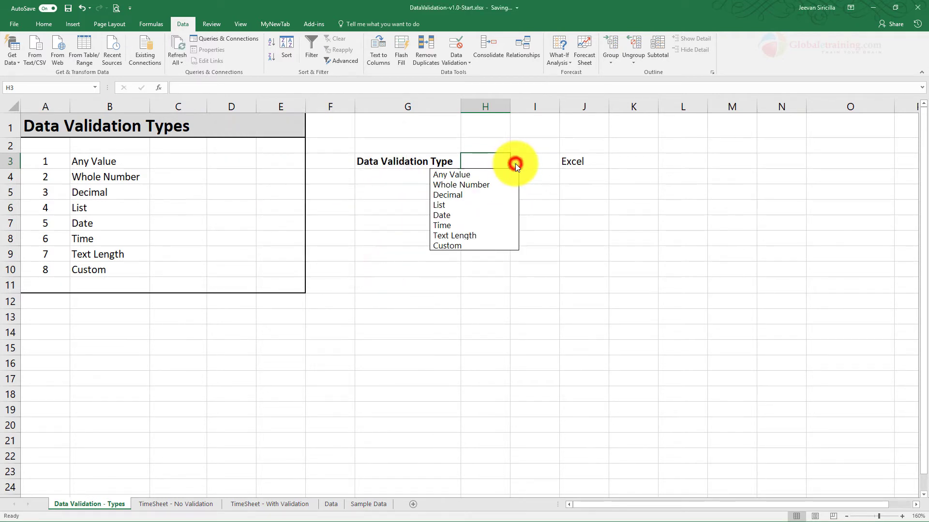
click(515, 163)
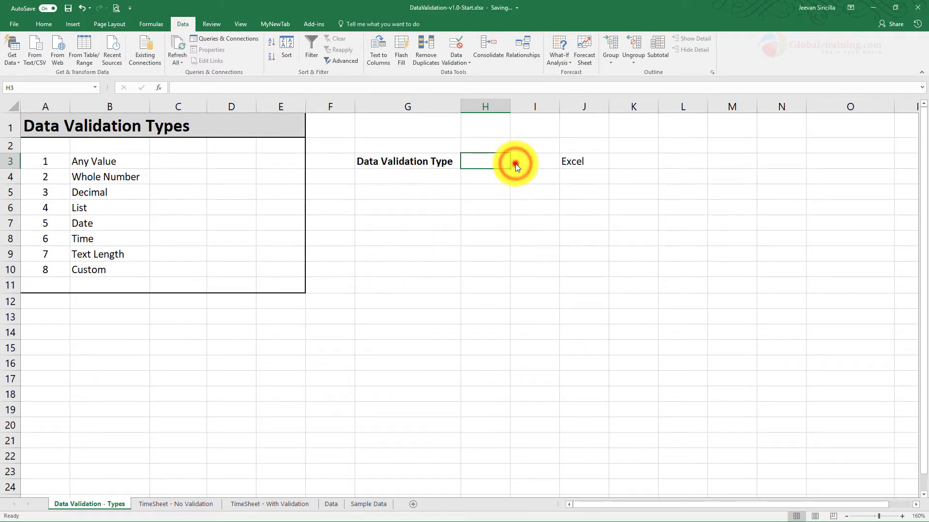
click(462, 61)
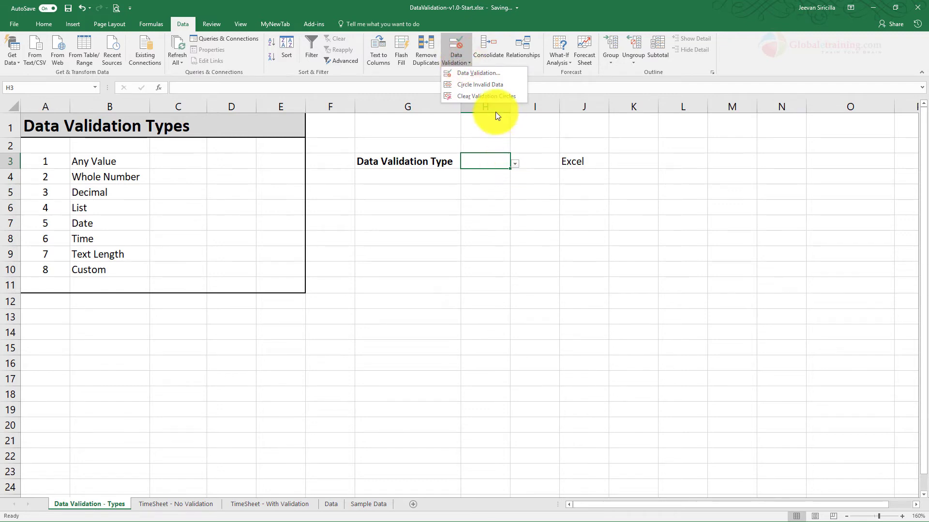
click(478, 74)
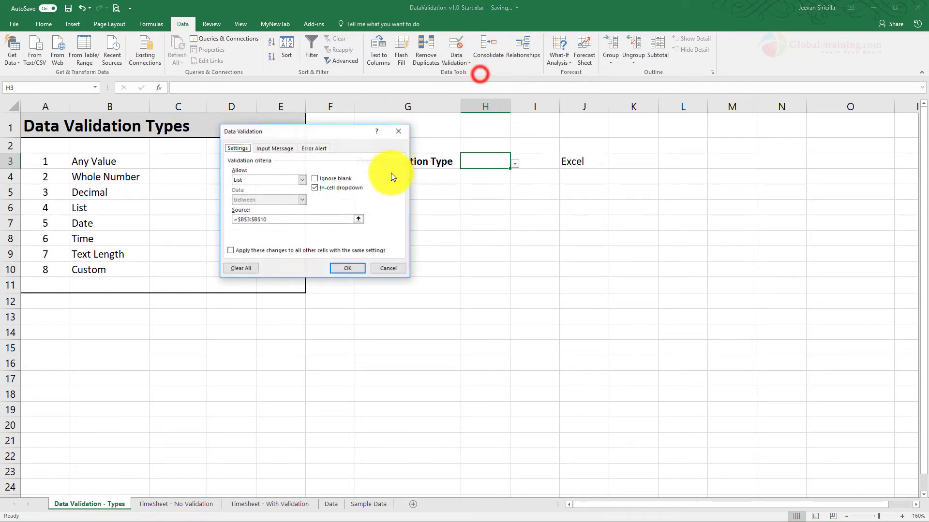
click(315, 187)
click(353, 269)
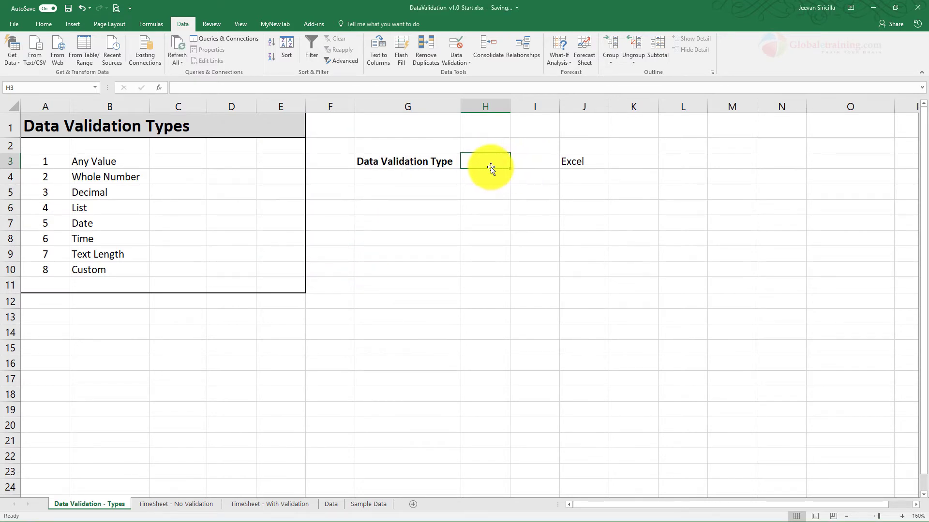
- Test the validation without the dropdown by trying to enter 1 in cell H3, and cancel the entry
click(488, 198)
click(481, 157)
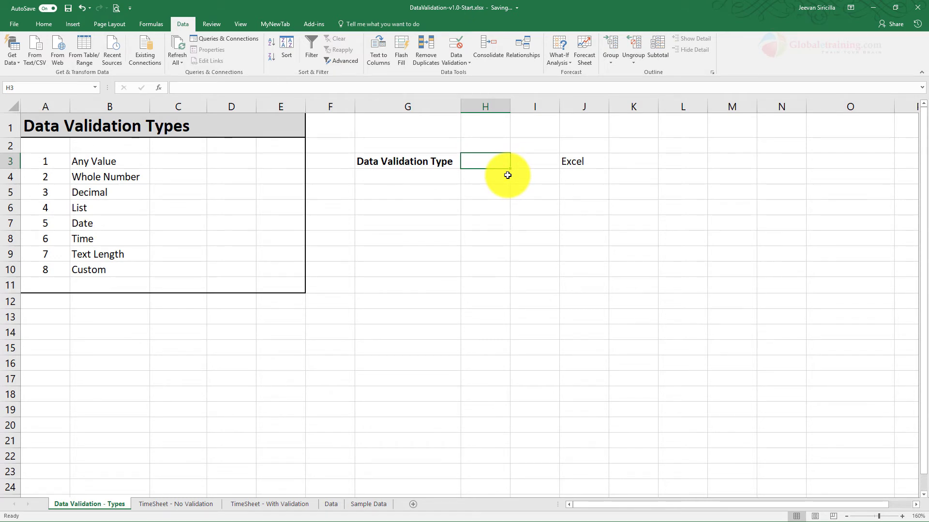
text(1)
click(504, 223)
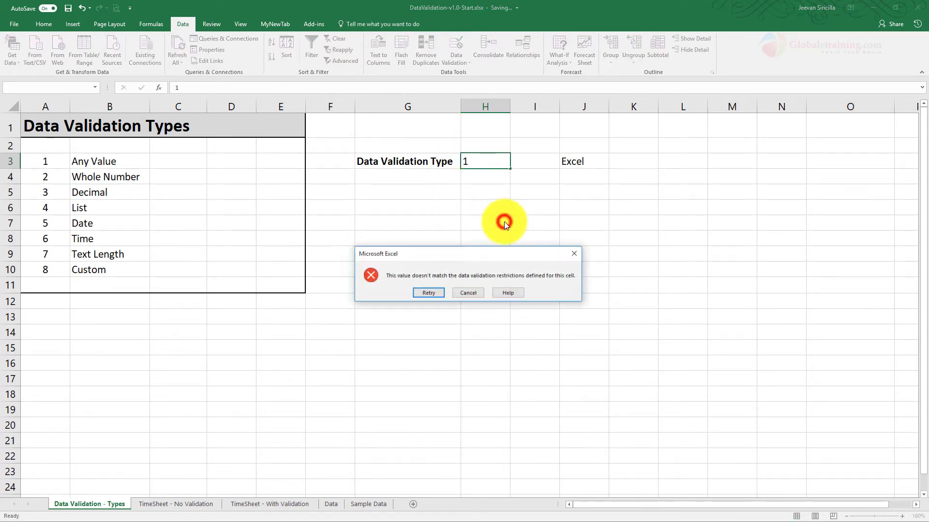
click(468, 292)
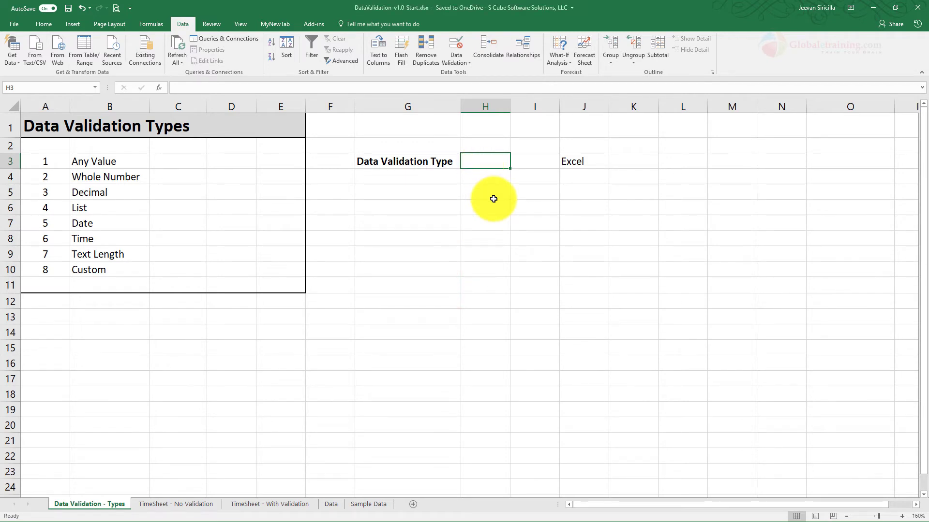
- Turn In-cell dropdown on in the data validation settings of cell H3, and cancel without applying
click(463, 61)
click(464, 73)
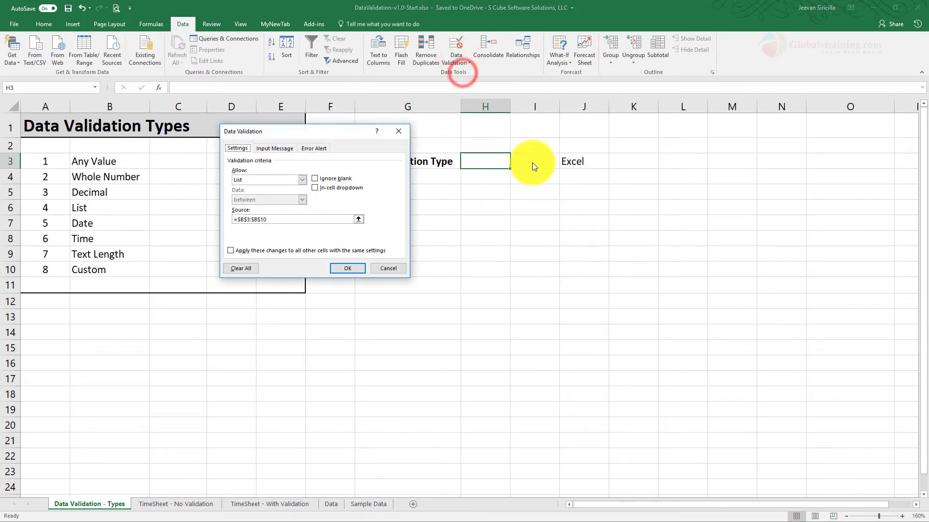
click(329, 187)
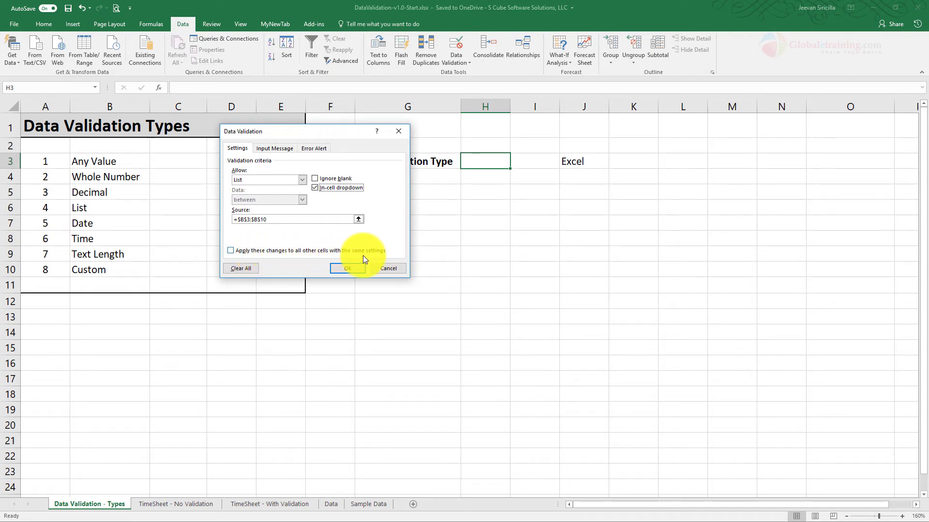
click(388, 268)
- Try once more to leave an empty entry in cell H3, and cancel it
click(527, 180)
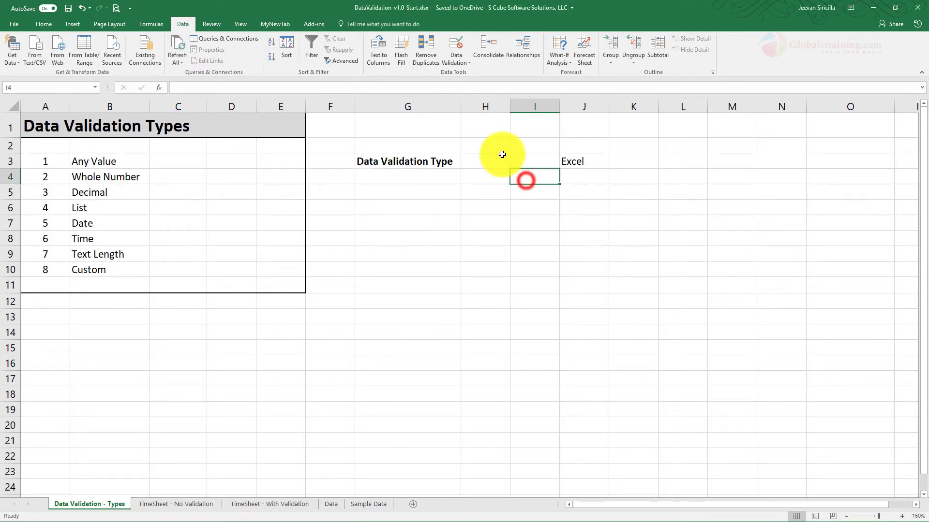
click(502, 156)
click(502, 162)
double_click(502, 162)
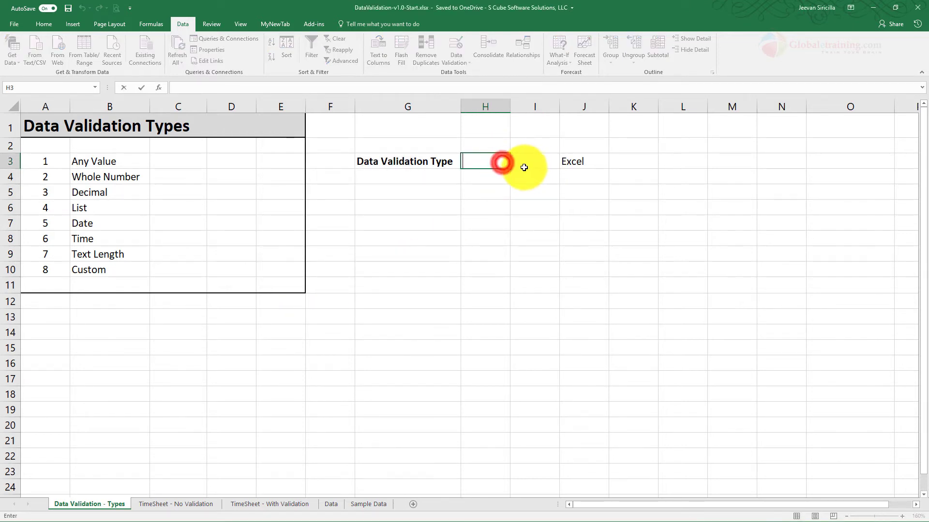
click(541, 160)
click(478, 292)
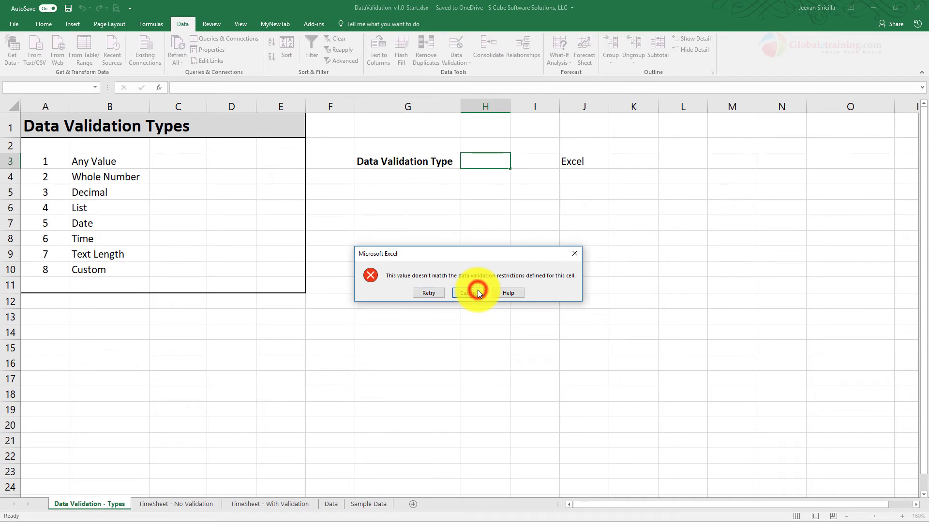
- Fill the empty, unvalidated cell H2 down through H9 to overwrite the validation in H3
click(485, 142)
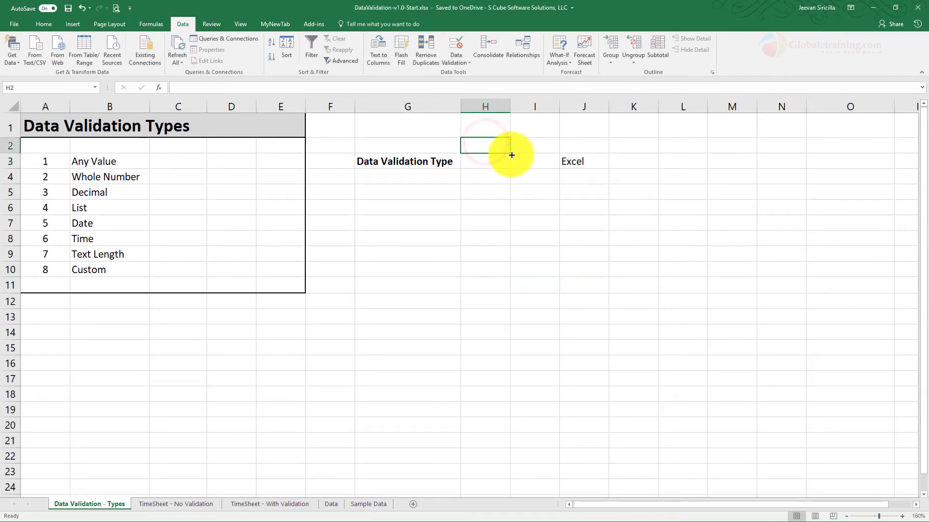
drag(511, 154, 519, 257)
click(585, 292)
click(485, 164)
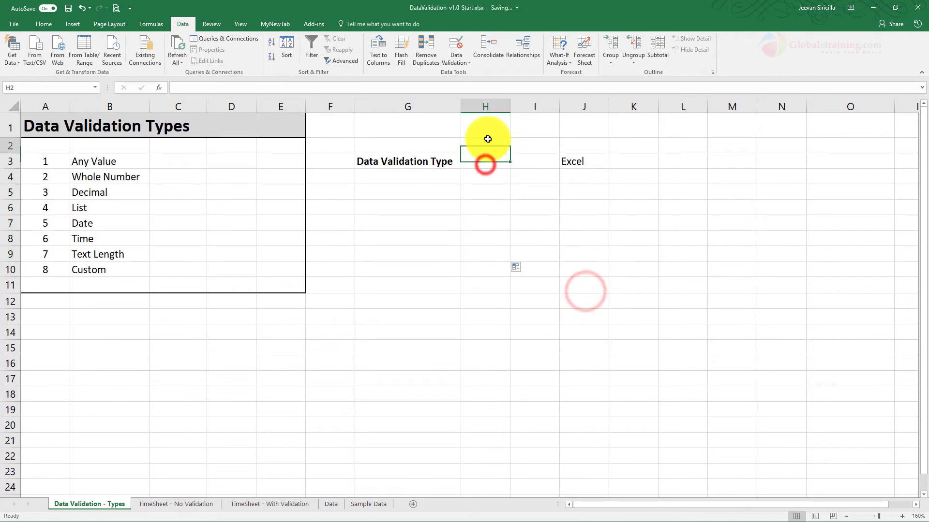
- Test cell H3 by entering 2, and delete the value again
click(487, 139)
click(488, 164)
text(2)
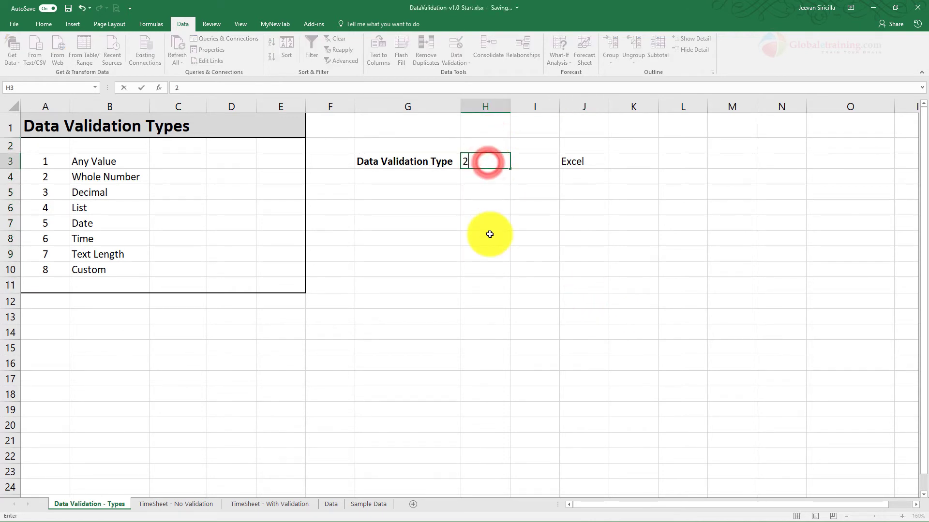
click(489, 234)
click(487, 162)
key(Delete)
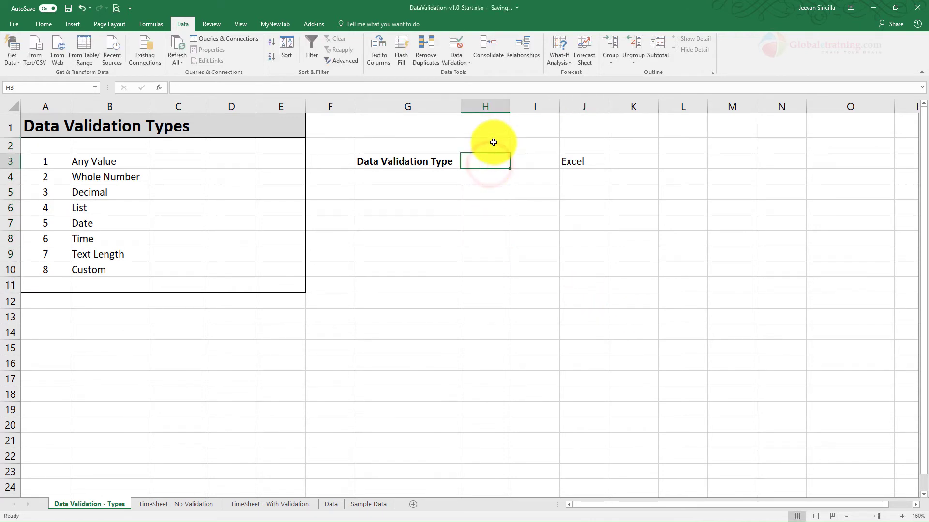
- Repeat the fill of the empty cell H2 down through H9, over cell H3
click(497, 148)
drag(510, 152, 509, 259)
click(516, 307)
click(493, 148)
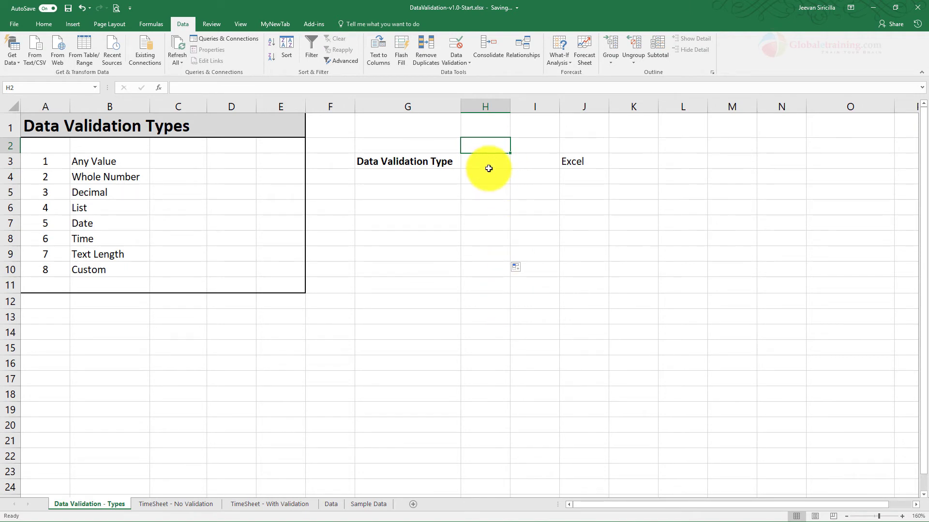
- Apply a light green fill color to cells H3:H11
drag(486, 162, 486, 286)
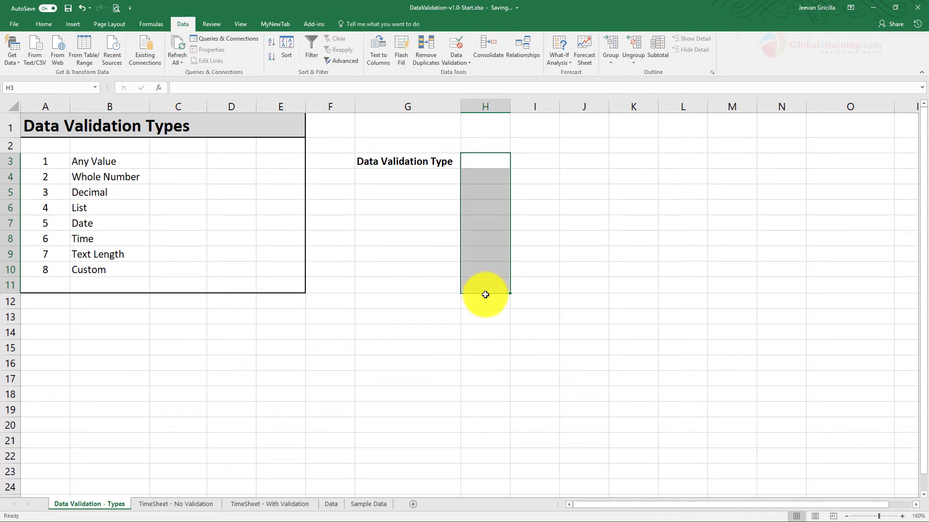
click(44, 24)
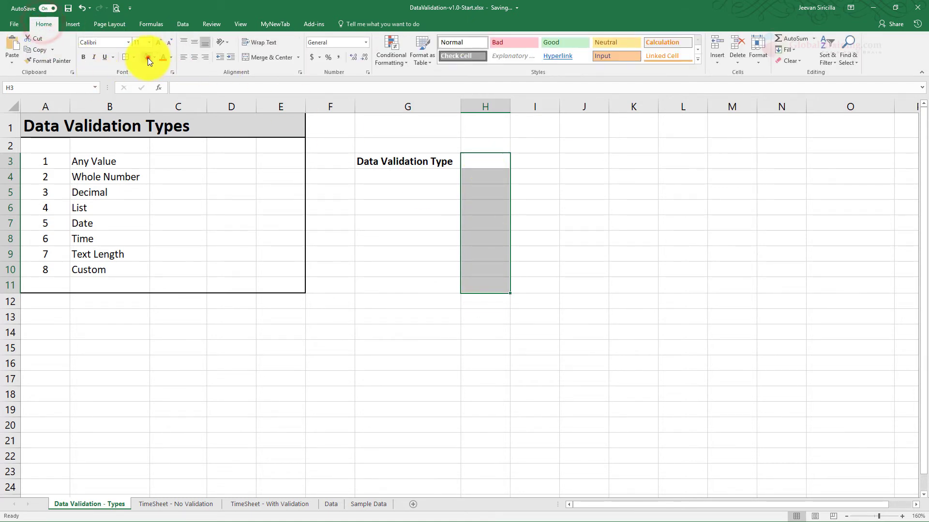
click(147, 57)
click(474, 203)
- Apply List data validation to cells H3:H11 with =$B$3:$B$10 as the source
drag(481, 161, 484, 284)
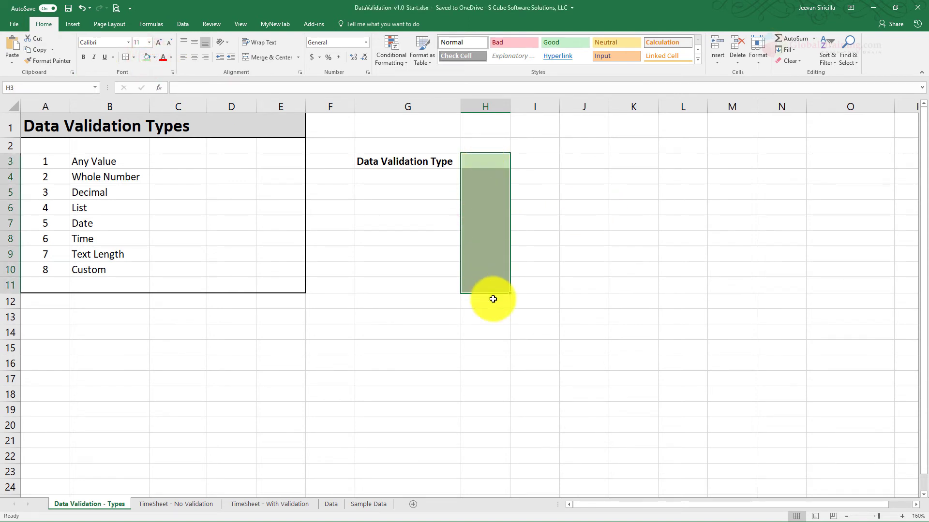
click(391, 61)
click(181, 24)
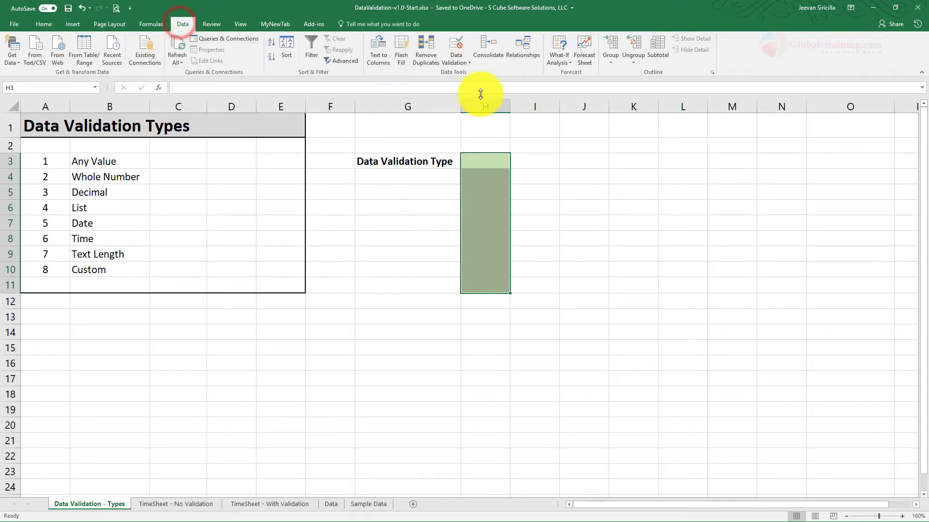
click(468, 65)
click(468, 75)
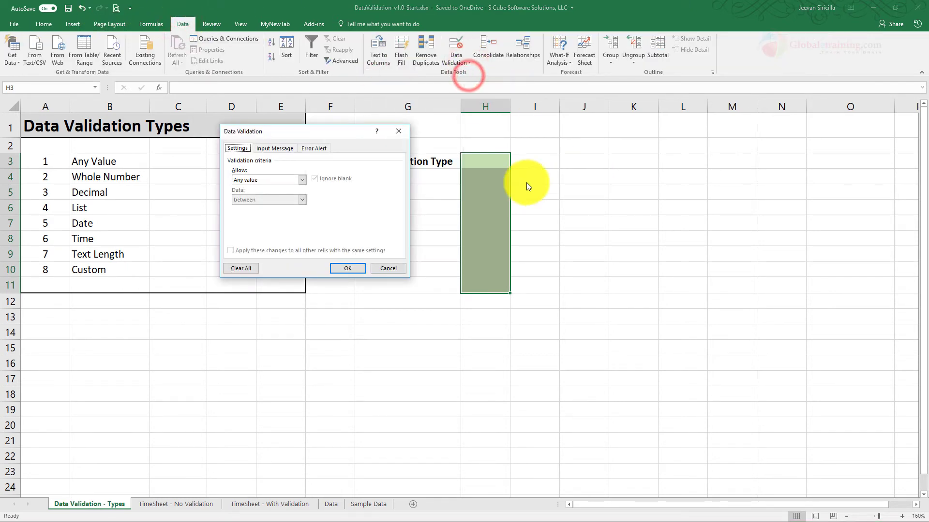
click(300, 180)
click(237, 209)
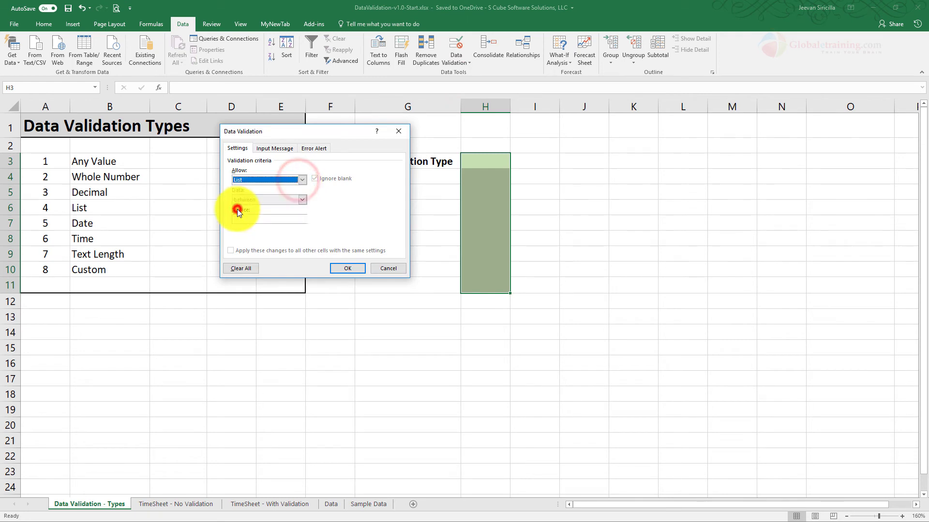
click(361, 222)
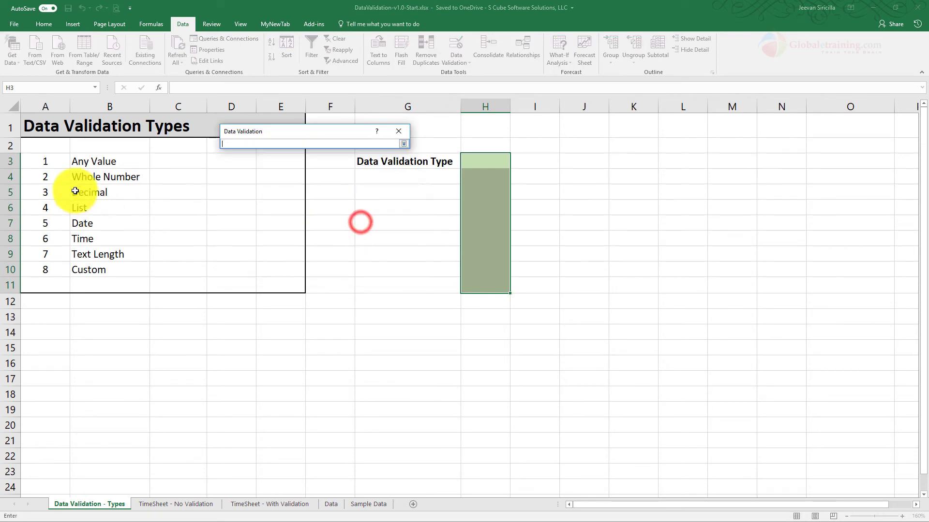
drag(91, 158, 101, 274)
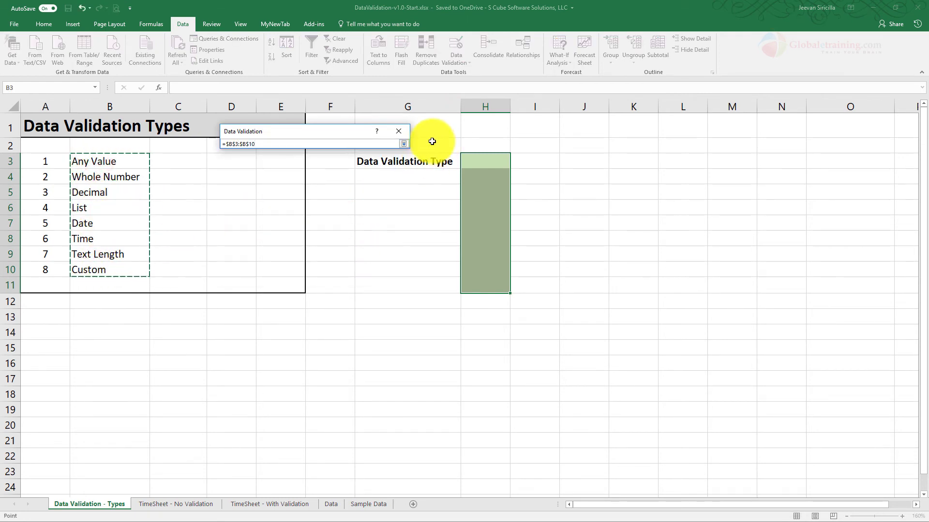
click(404, 143)
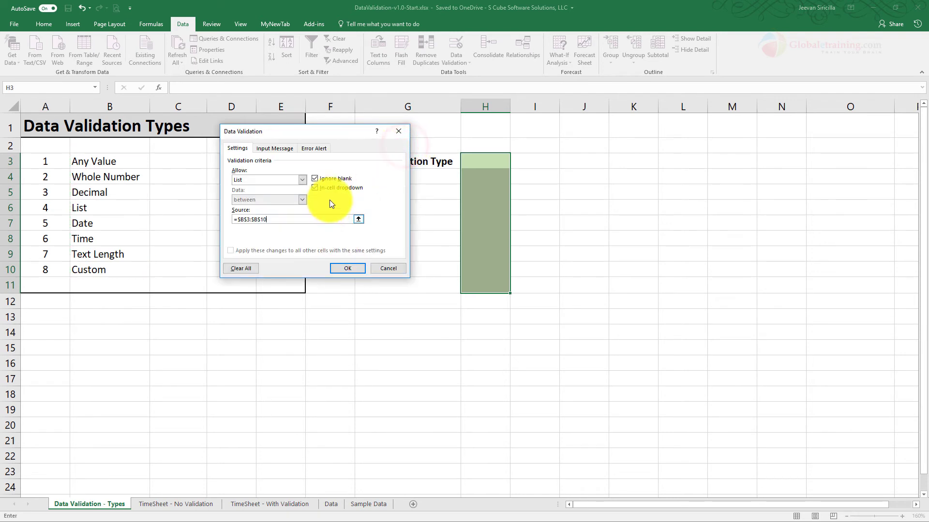
click(352, 269)
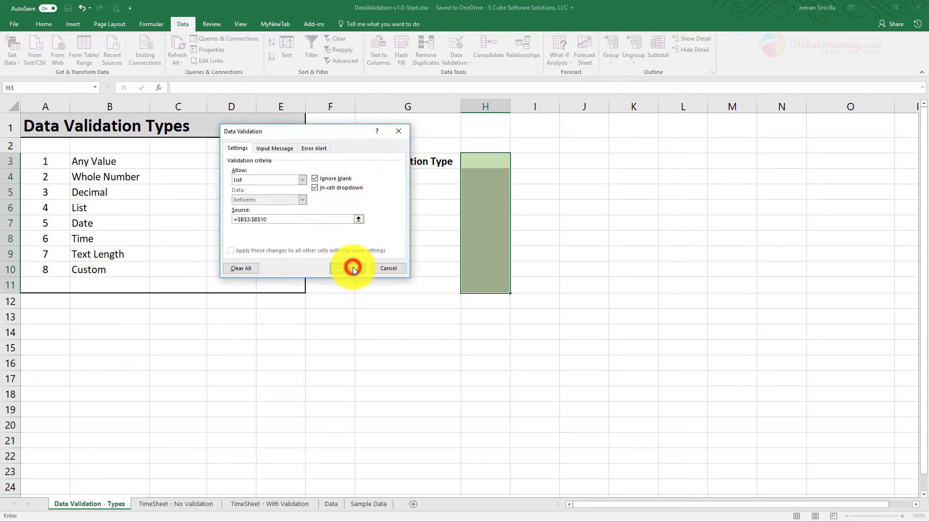
click(537, 203)
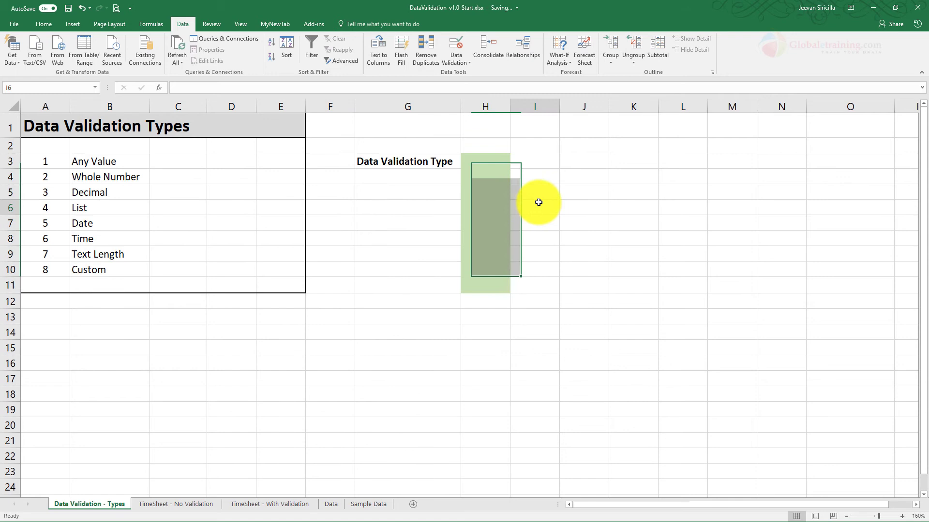
- Check individual cells in the green range H3:H11 for the in-cell dropdown arrow
click(494, 163)
click(493, 174)
click(492, 193)
click(486, 229)
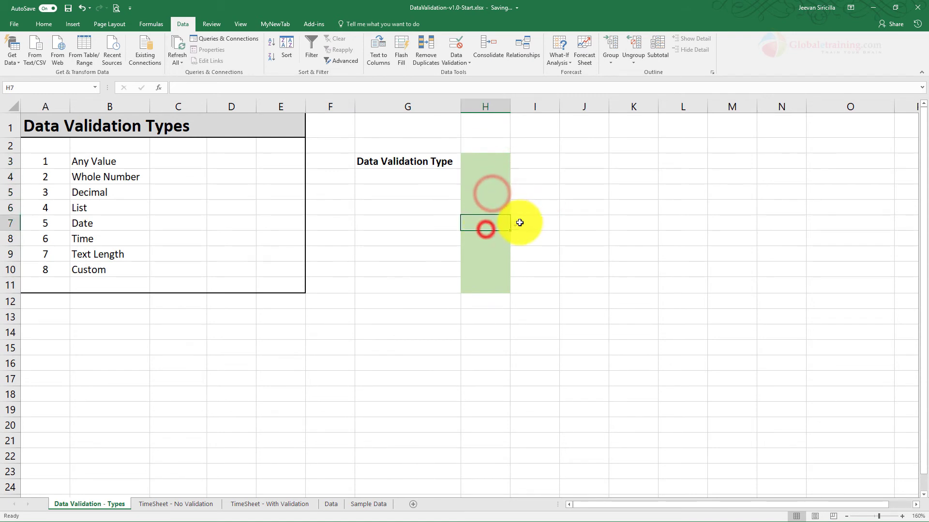
click(516, 225)
click(494, 186)
click(493, 160)
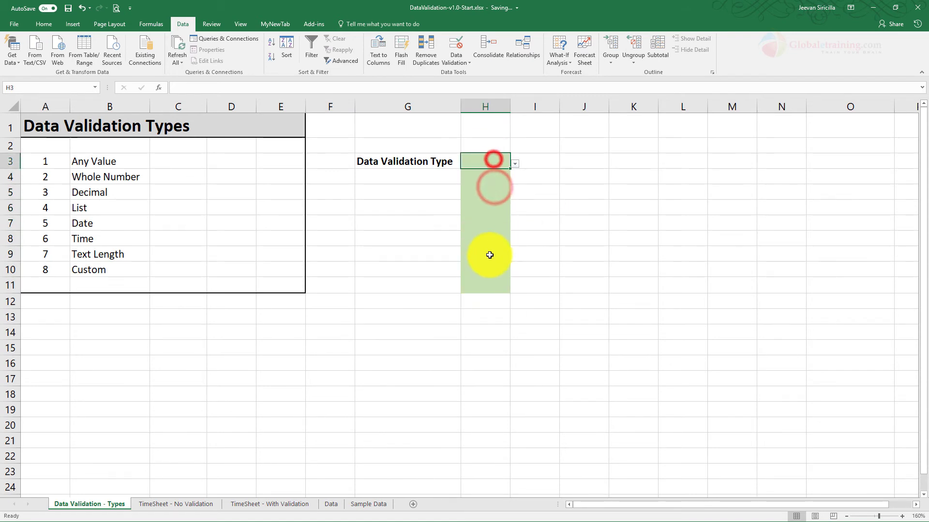
click(488, 254)
click(486, 286)
click(483, 157)
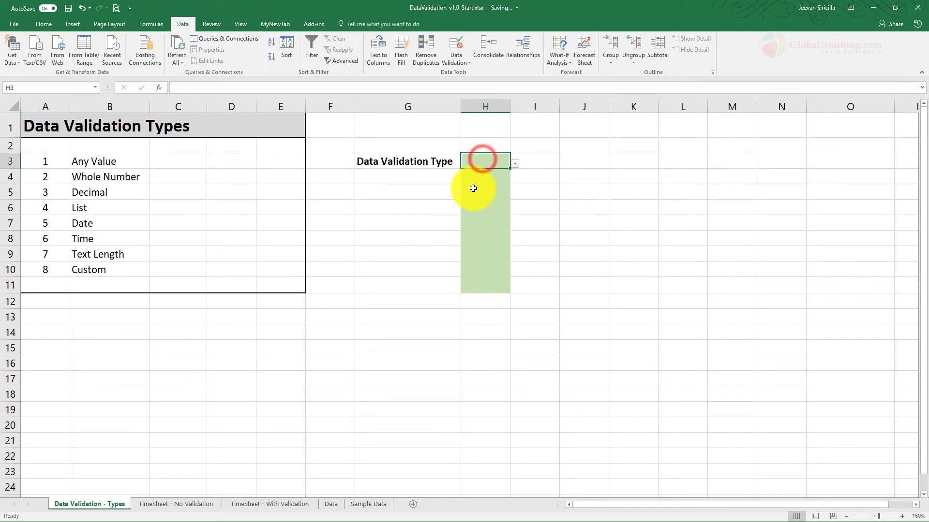
click(496, 179)
click(493, 234)
click(484, 286)
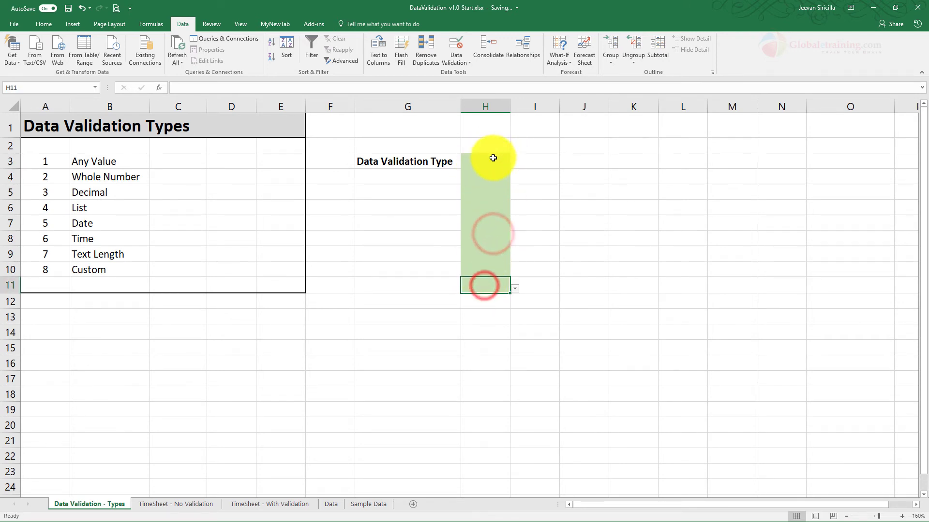
drag(493, 157, 492, 286)
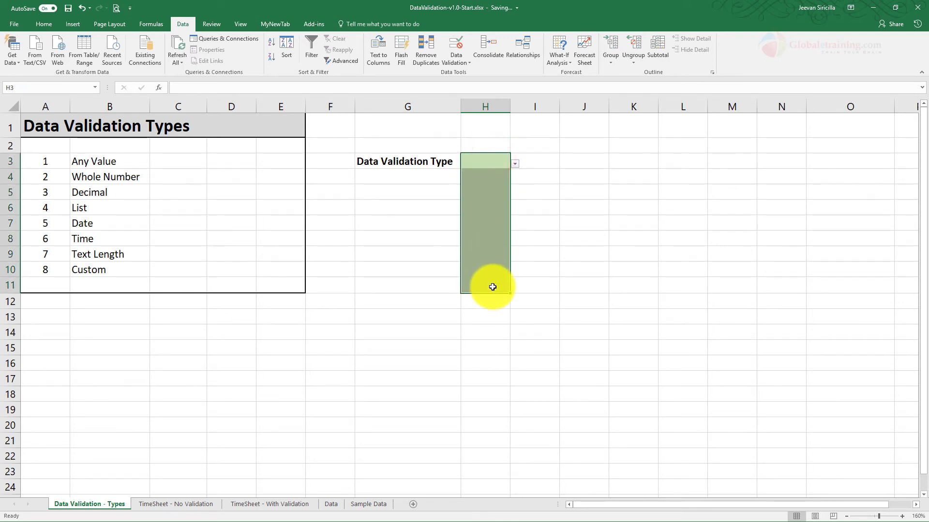
click(489, 223)
- Turn off Ignore blank in cell H3's List validation and apply the change to all other cells with the same settings
click(489, 156)
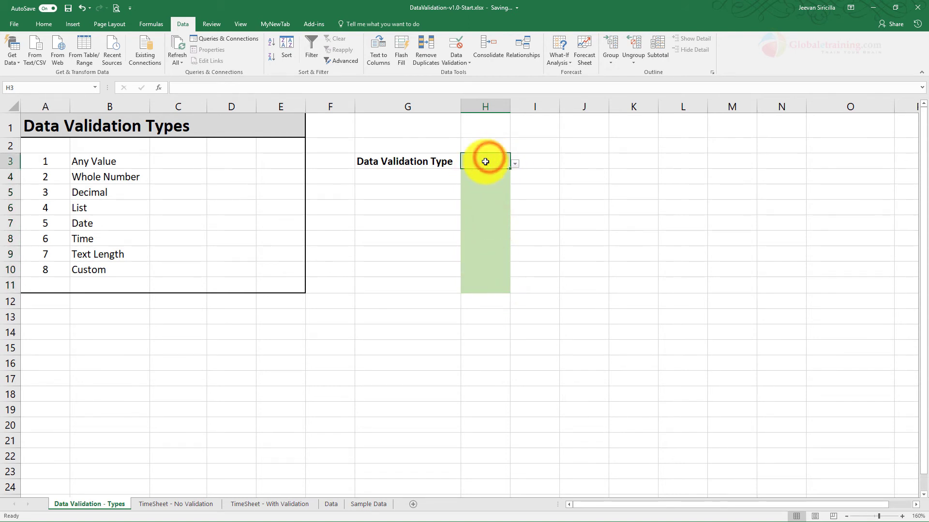
click(467, 64)
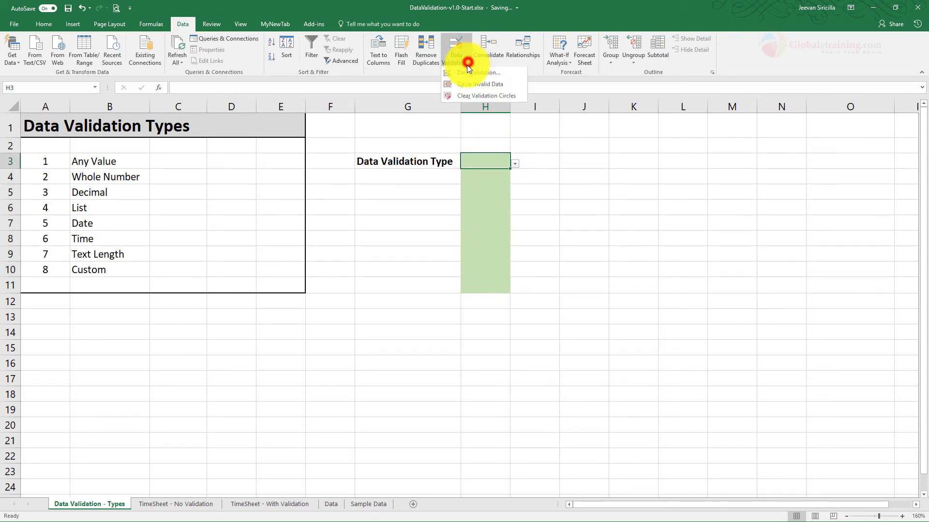
click(469, 73)
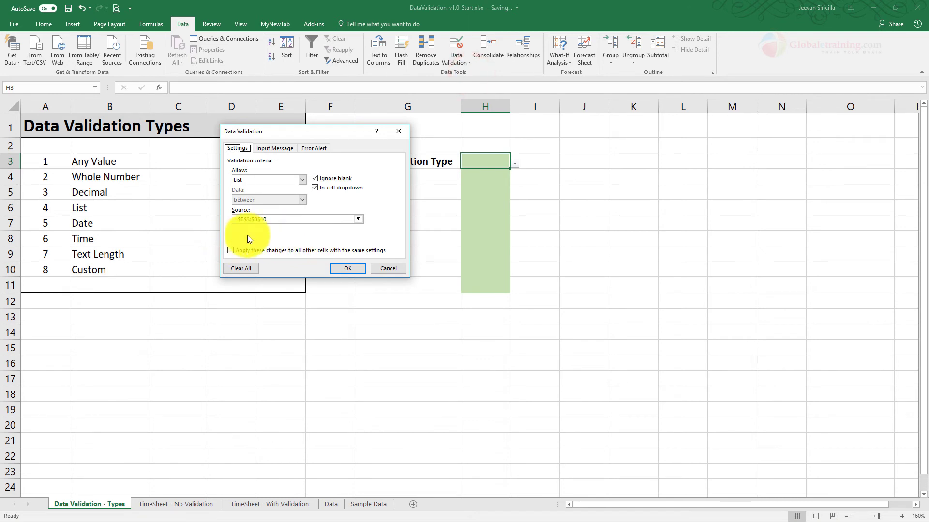
click(315, 178)
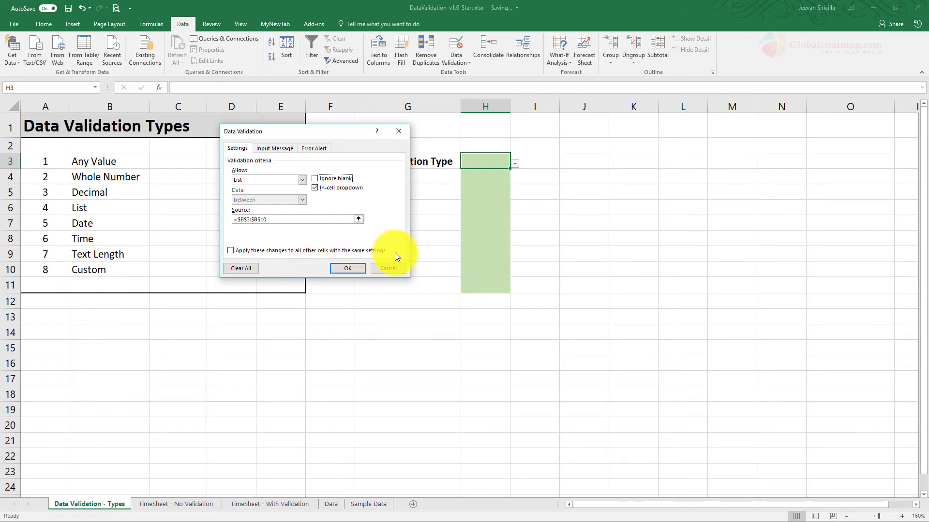
click(230, 251)
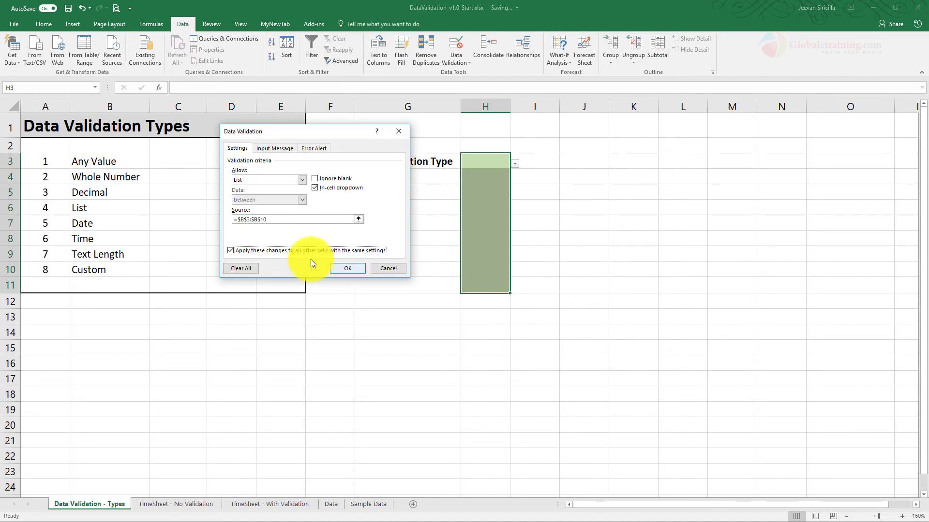
click(287, 251)
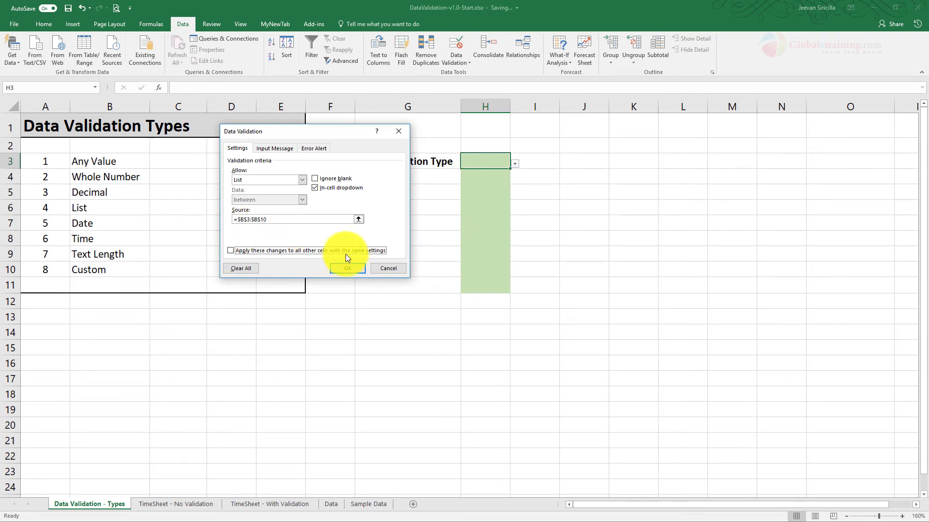
click(282, 254)
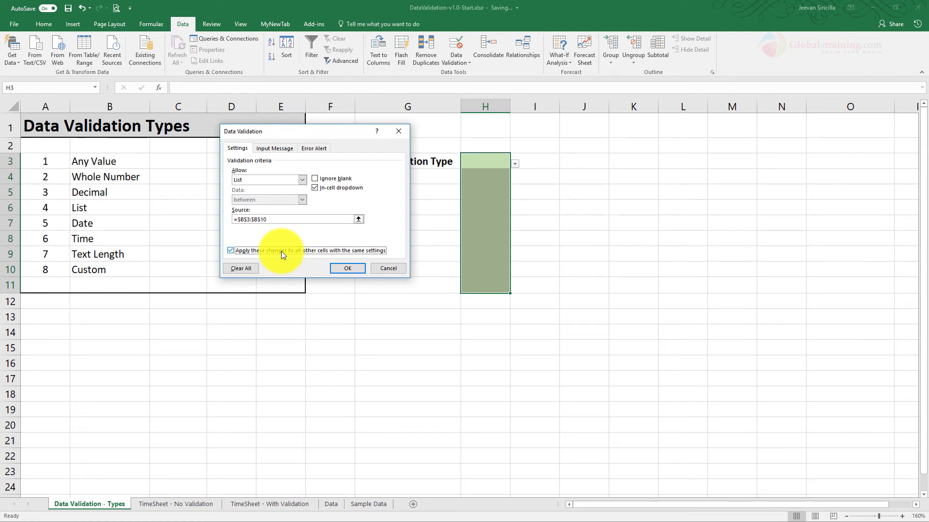
click(342, 269)
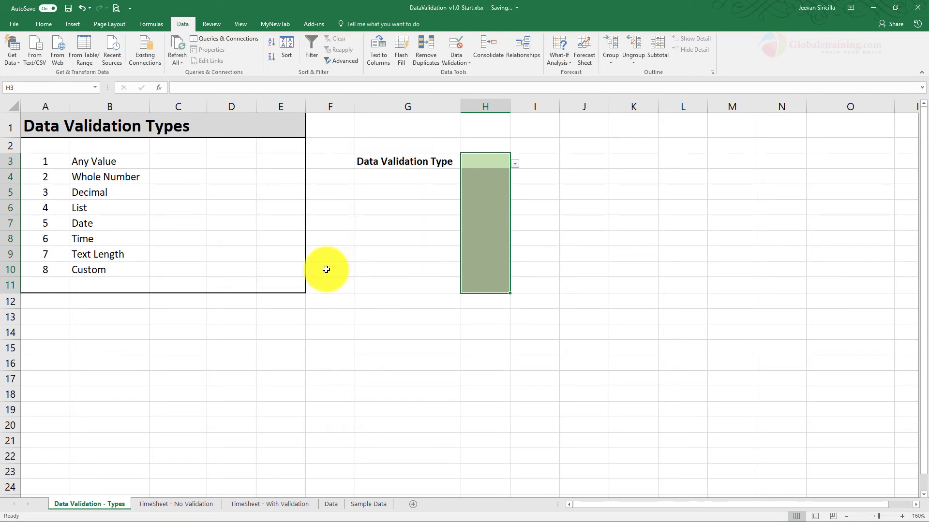
click(527, 223)
- Fill the empty, unvalidated cell H2 down over H3:H11 to overwrite their validation and green fill
click(498, 139)
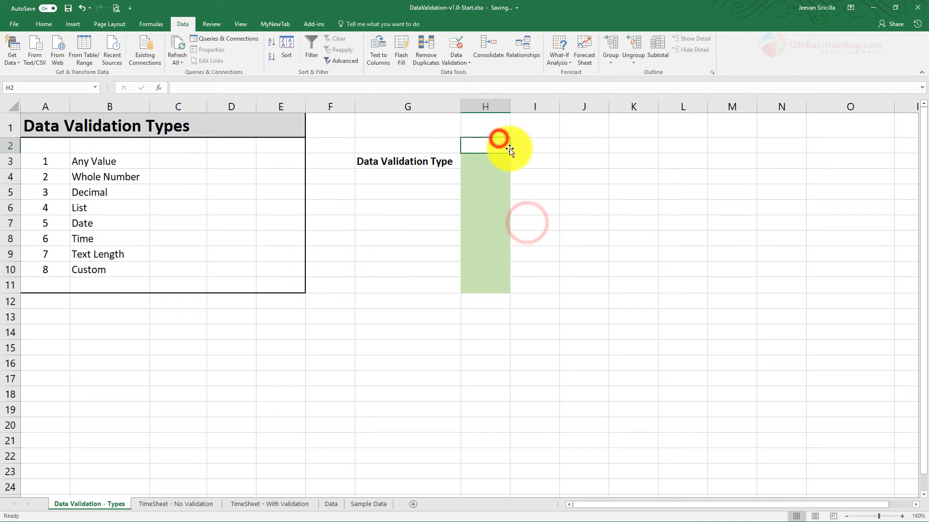
drag(509, 154, 547, 289)
click(599, 235)
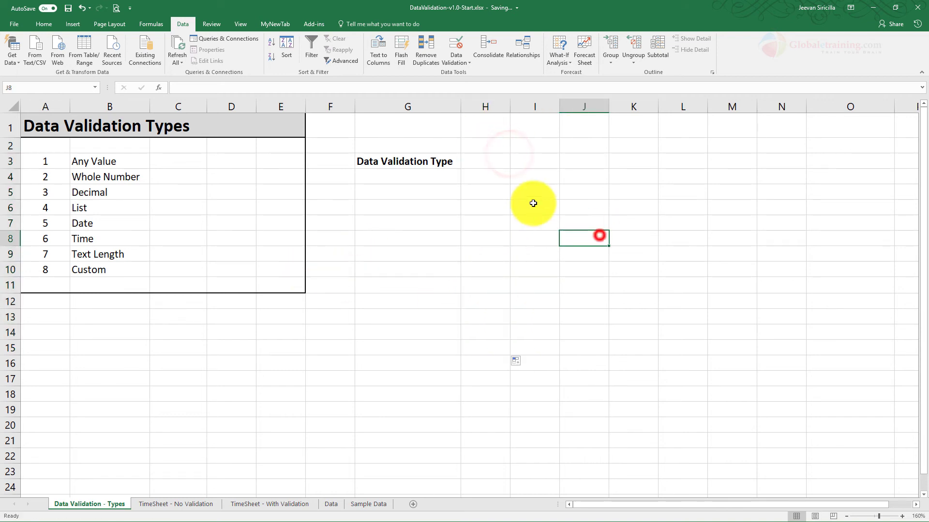
click(493, 155)
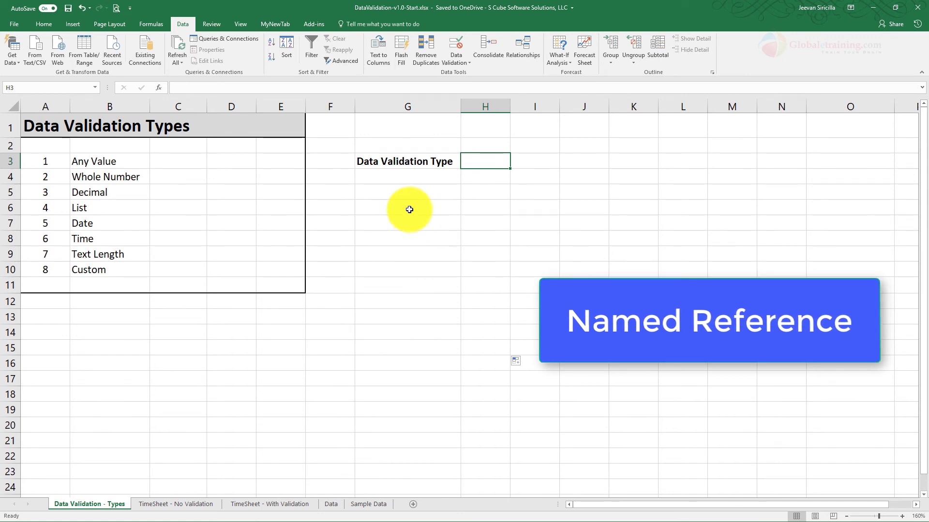
click(455, 59)
click(469, 78)
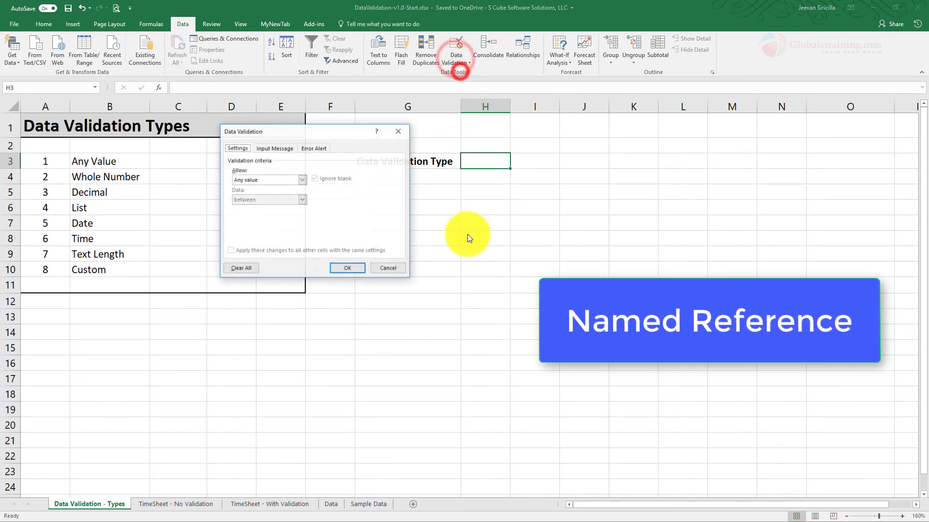
click(301, 179)
click(251, 208)
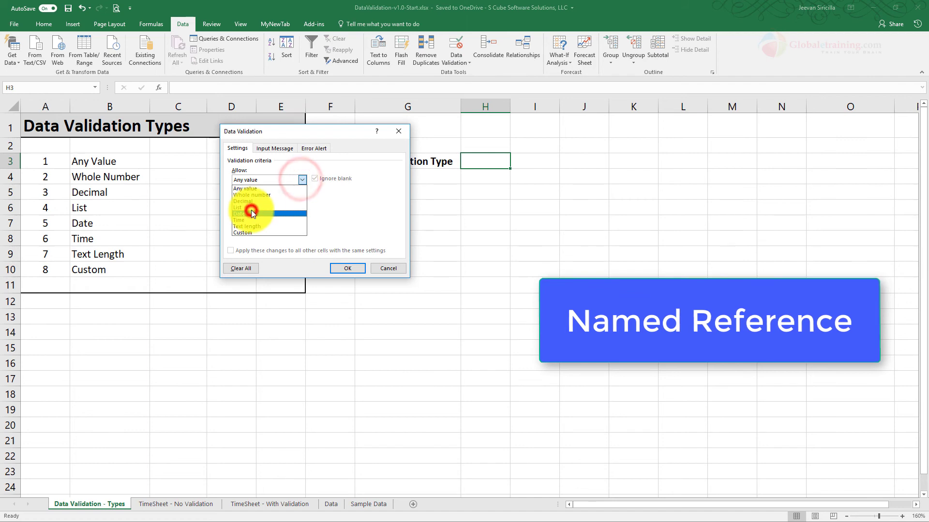
click(267, 220)
click(358, 219)
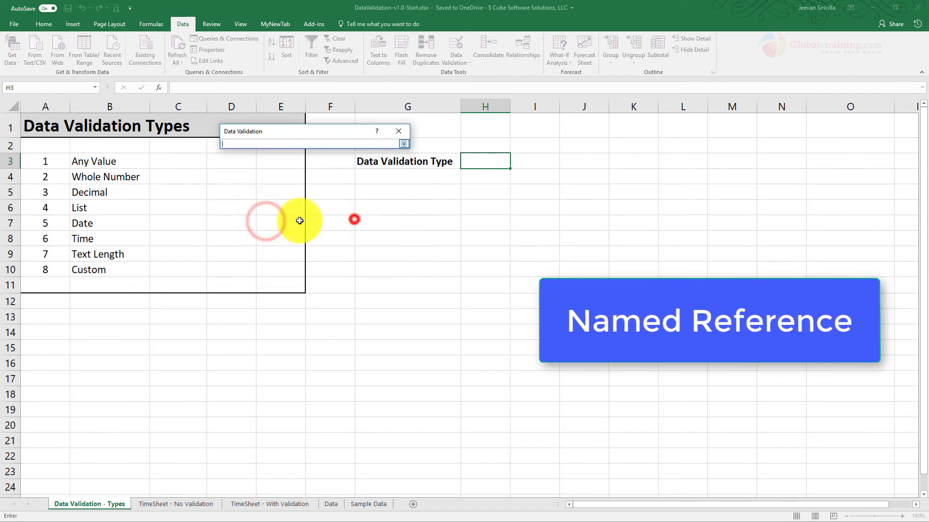
drag(96, 162, 93, 271)
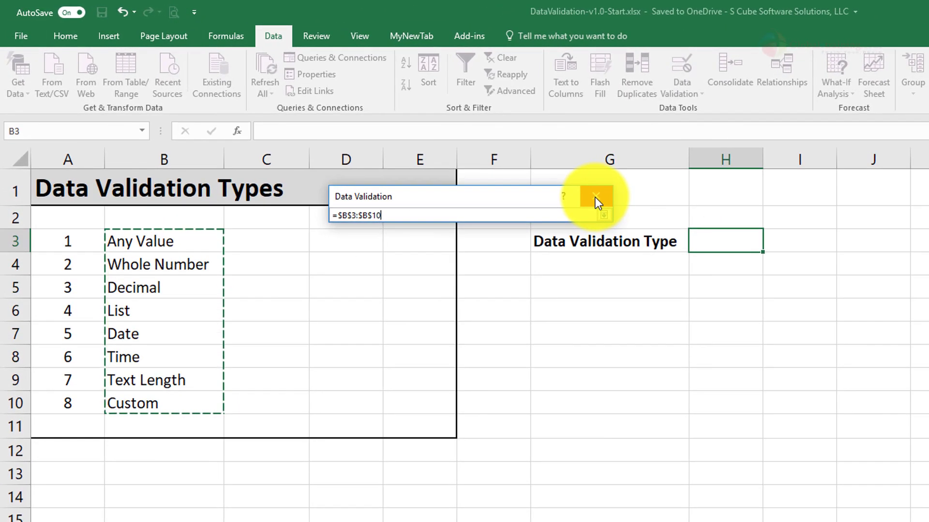
click(399, 131)
click(594, 197)
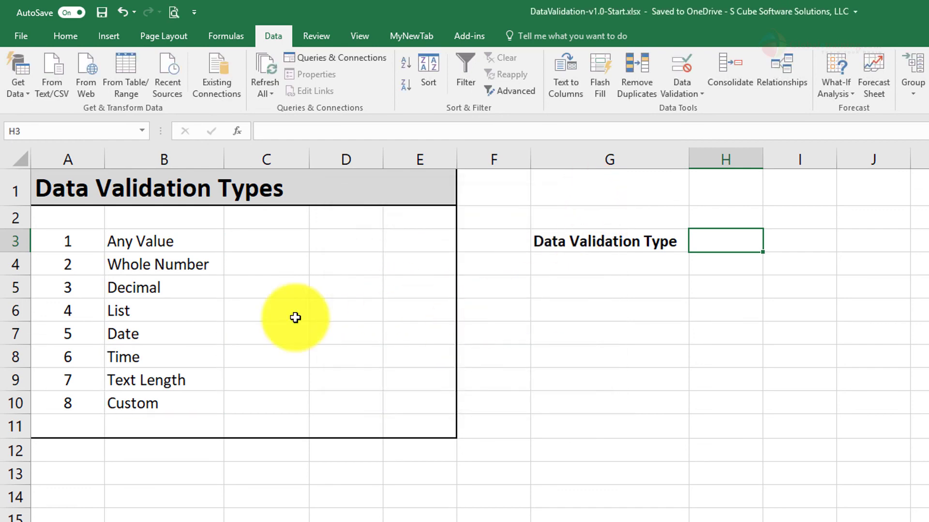
- Name the list of validation types in cells B3:B10 DataValTypes and reselect the range to check its name
drag(159, 240, 158, 415)
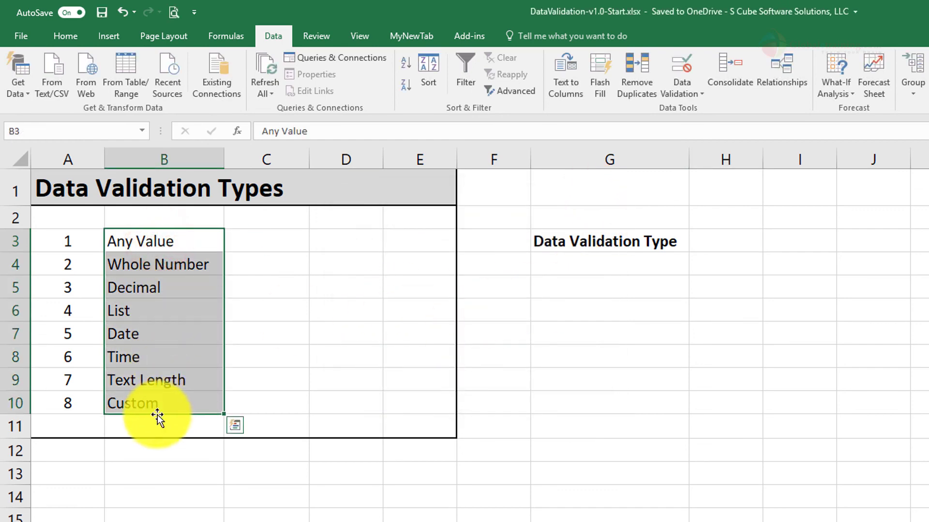
click(59, 129)
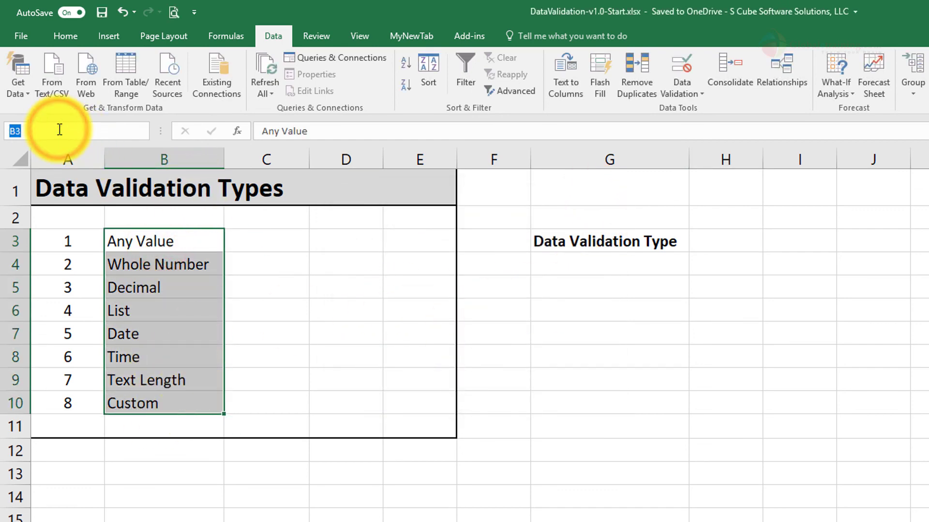
text(Data)
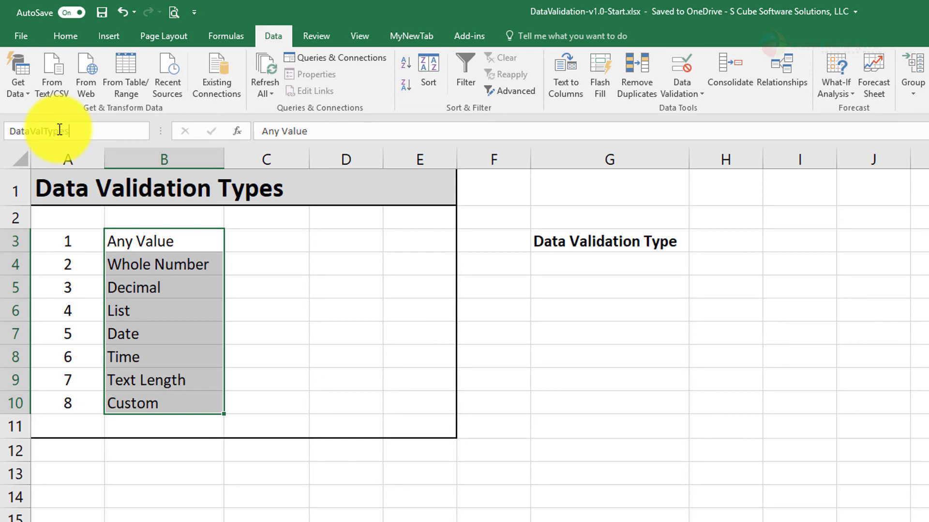
text(ValTypes)
key(Return)
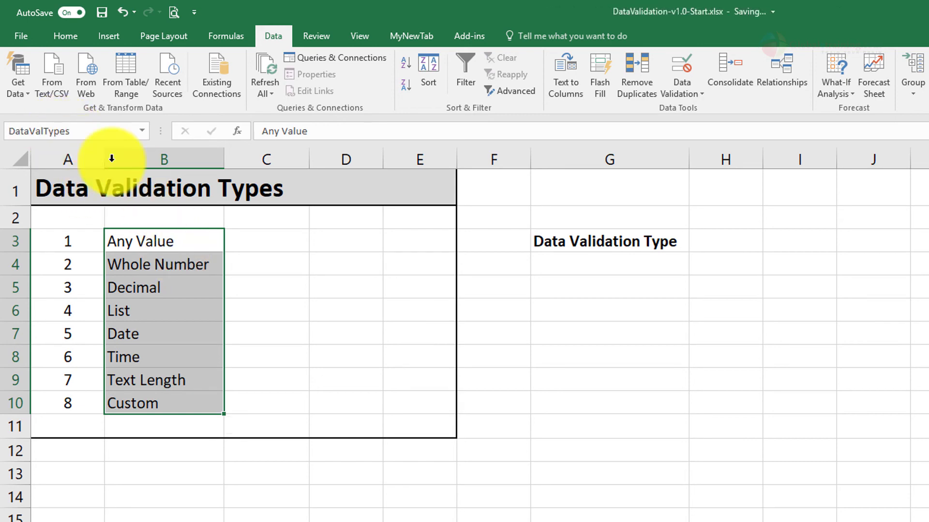
drag(145, 241, 149, 404)
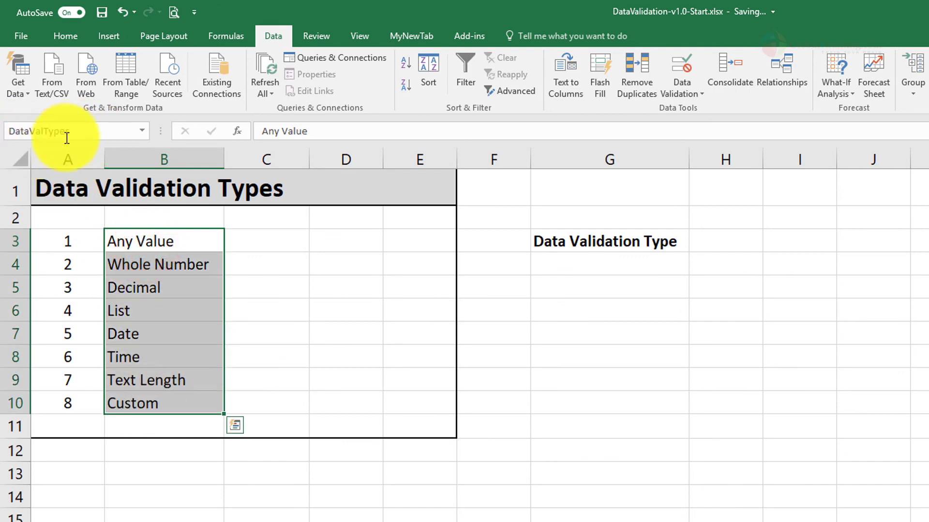
drag(145, 242, 184, 402)
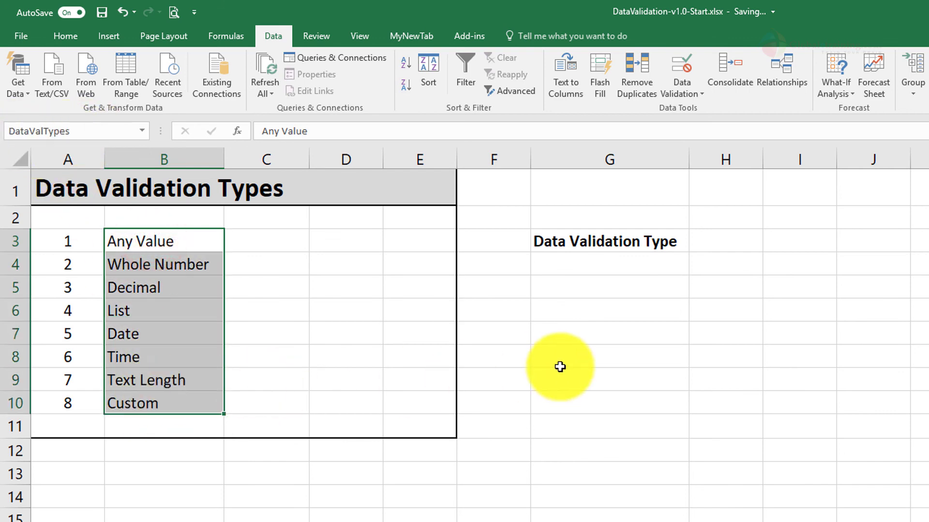
- Apply List data validation to cell H3 with =DataValTypes as the source and check the cell's dropdown list
click(734, 240)
click(686, 93)
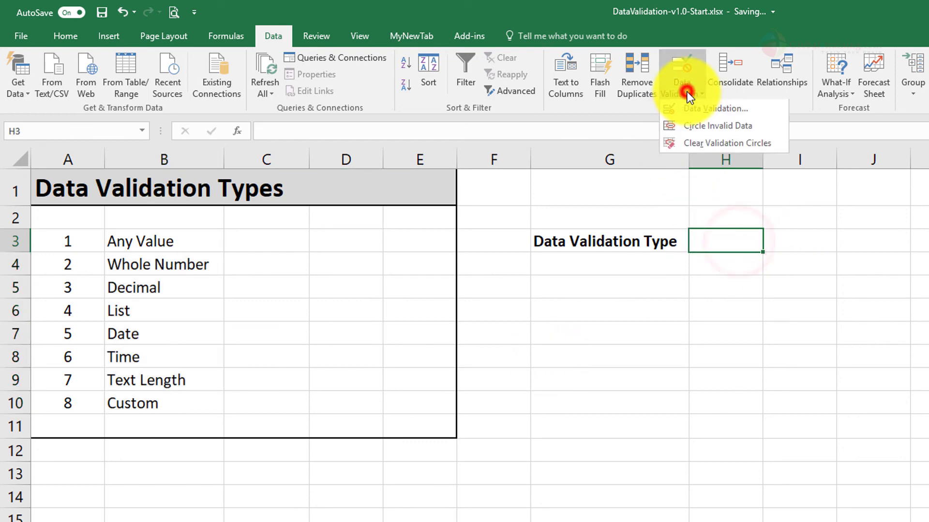
click(692, 108)
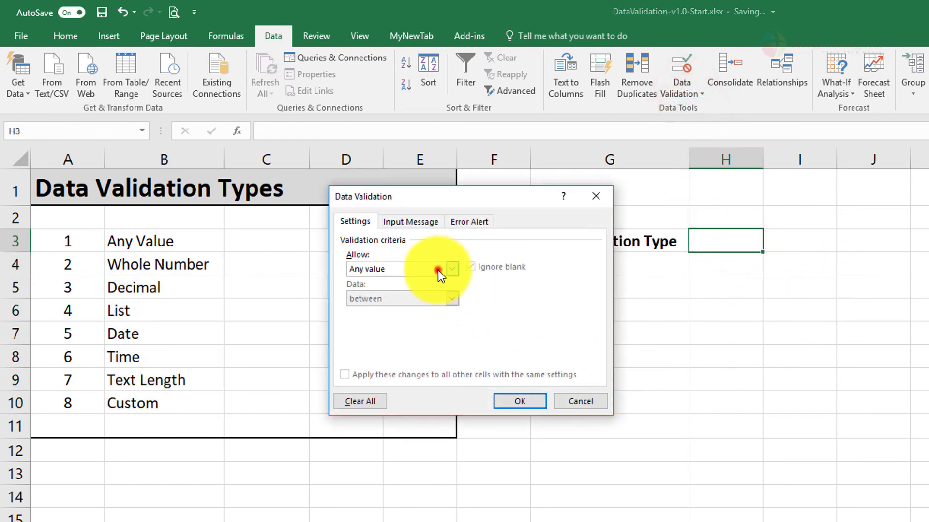
click(437, 270)
click(373, 314)
click(387, 332)
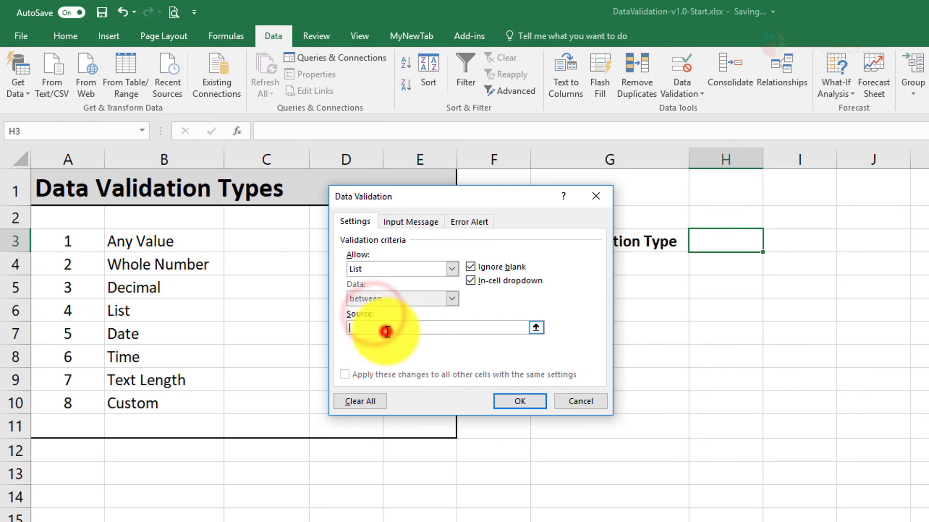
text(=)
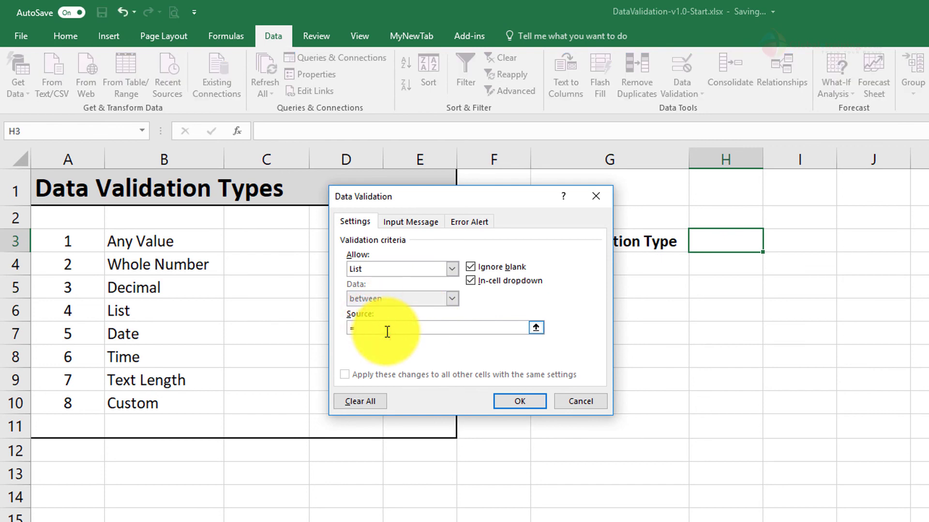
text(DataValTypes)
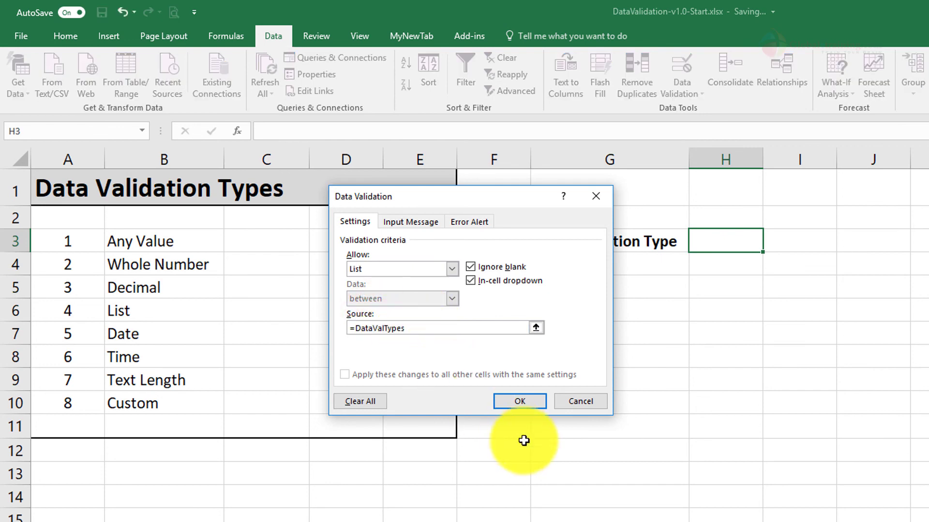
click(524, 400)
click(769, 245)
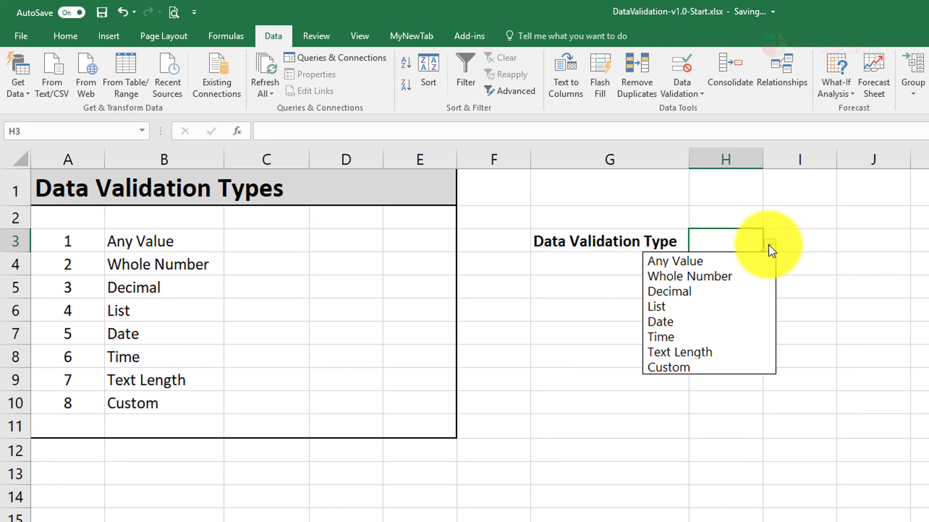
click(806, 238)
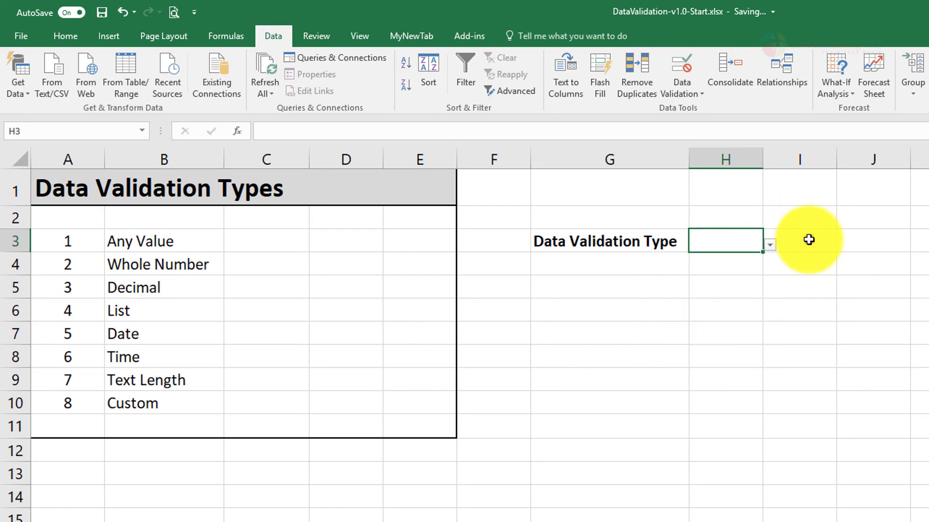
- Add an input message to cell H3's validation with the title "Reminder:" and the text "Data Types", and reselect the cell to check it
click(761, 240)
click(683, 95)
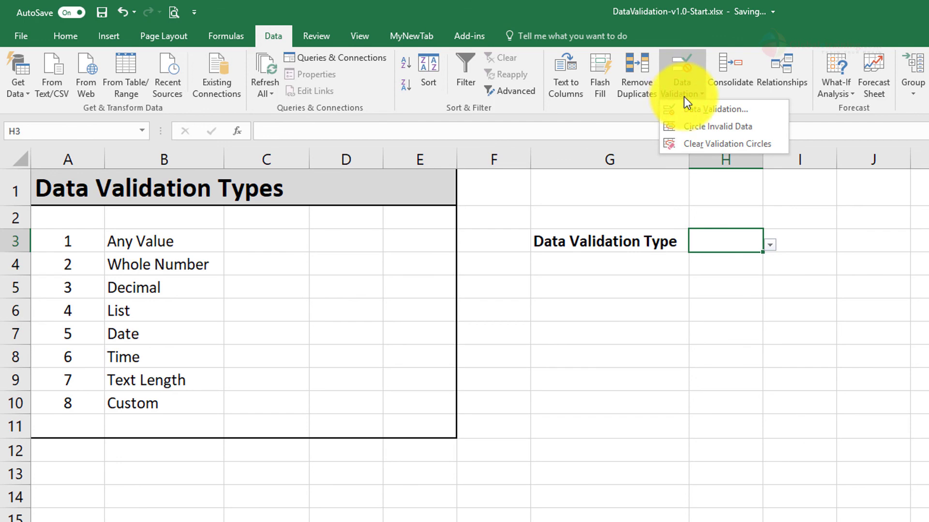
click(686, 109)
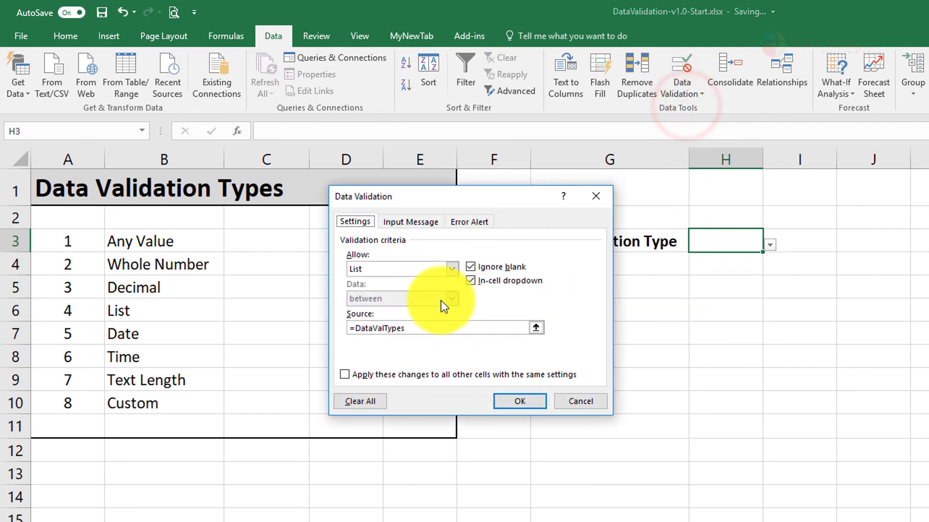
click(411, 221)
click(365, 285)
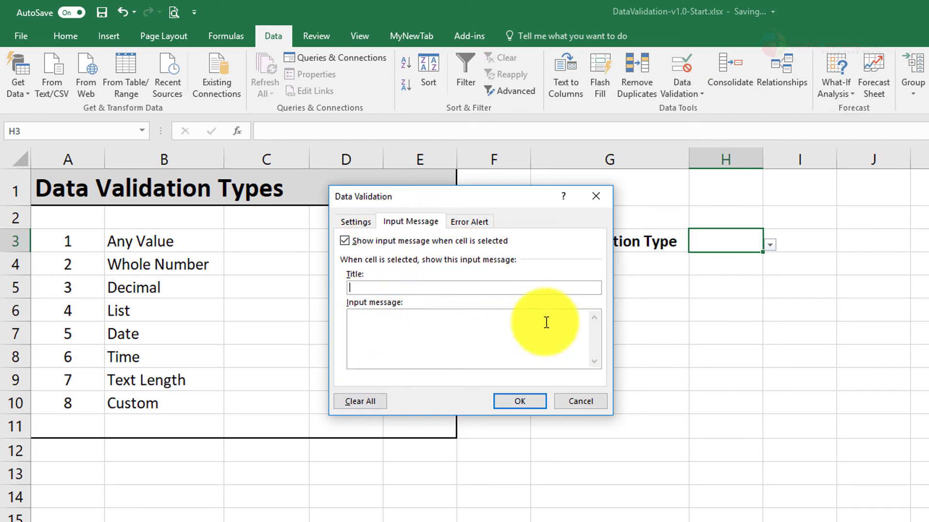
text(Reminder:)
key(Tab)
text(Data Types)
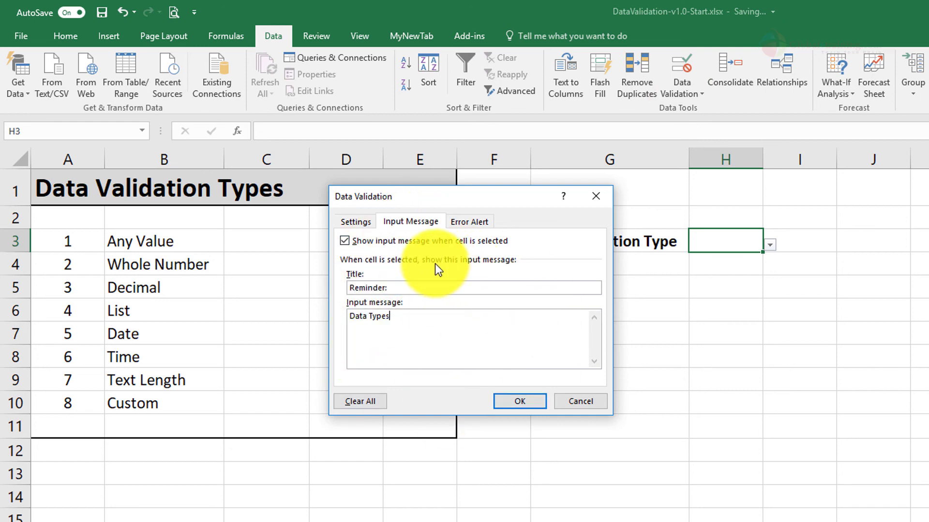
click(526, 399)
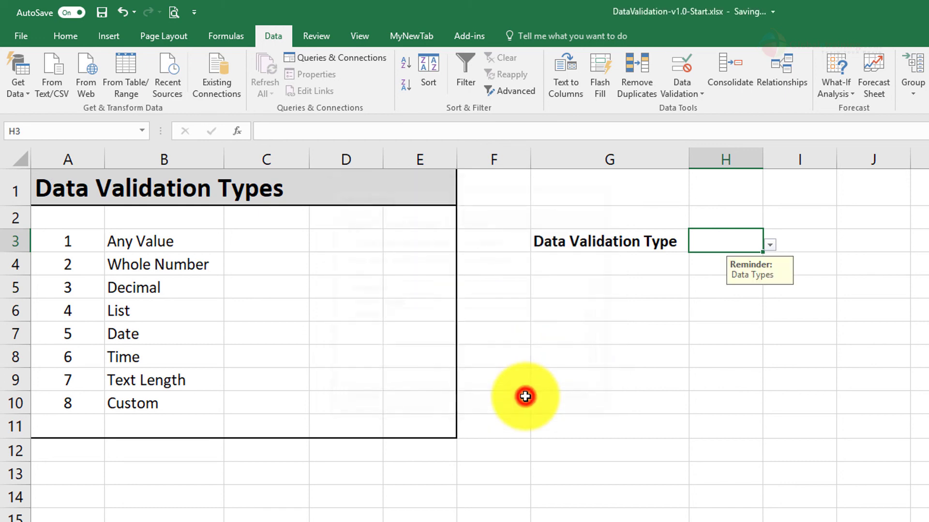
click(755, 312)
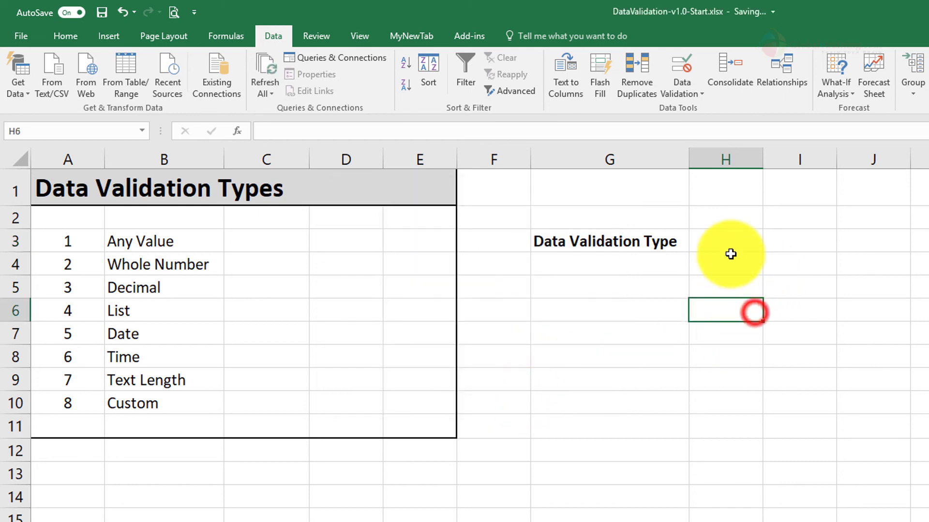
click(730, 244)
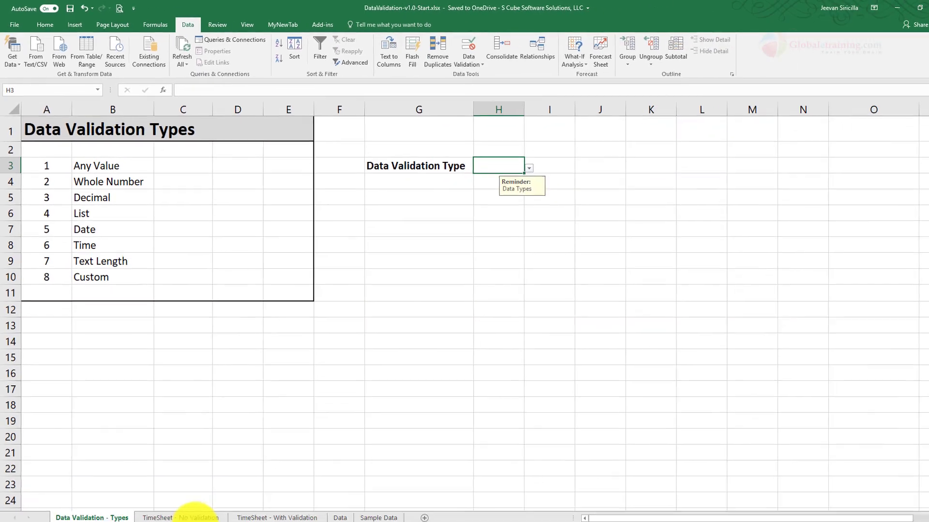
- Compare the TimeSheet - No Validation and TimeSheet - With Validation sheets and return to the Data Validation - Types sheet
click(194, 505)
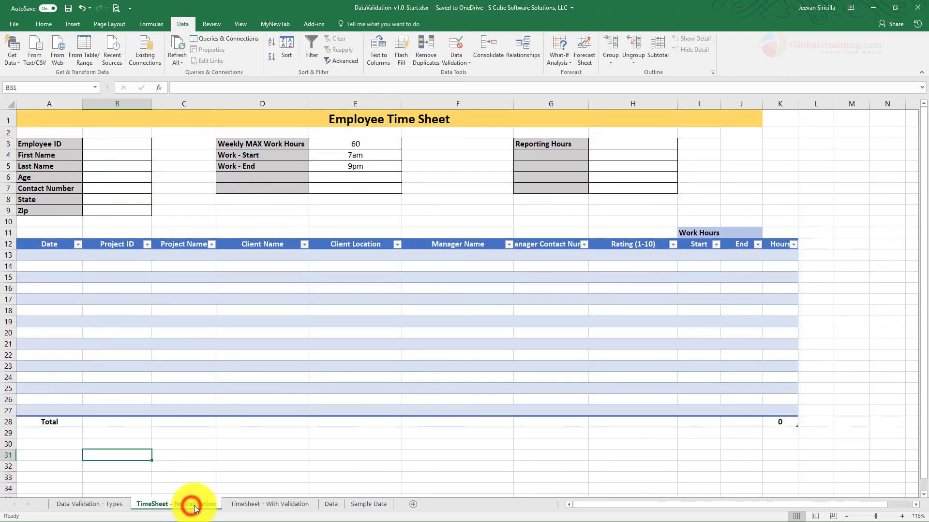
click(248, 505)
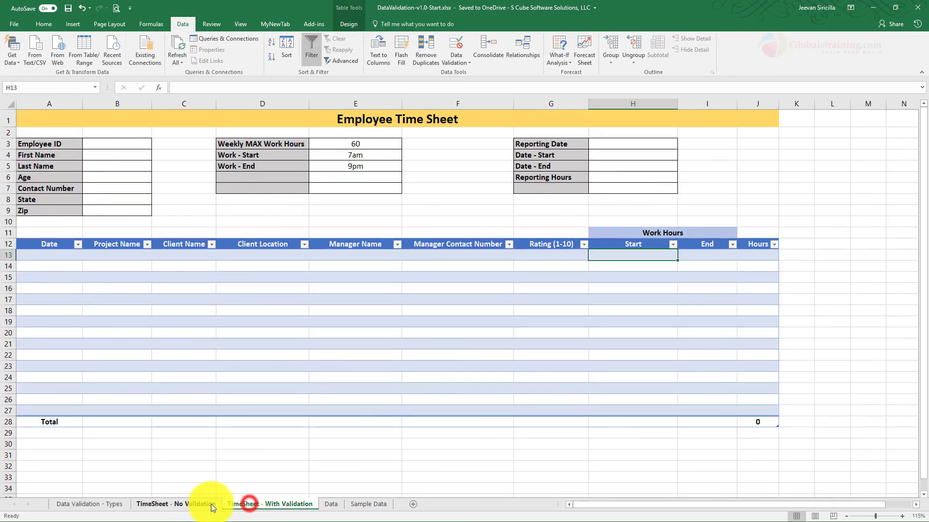
click(203, 505)
click(234, 506)
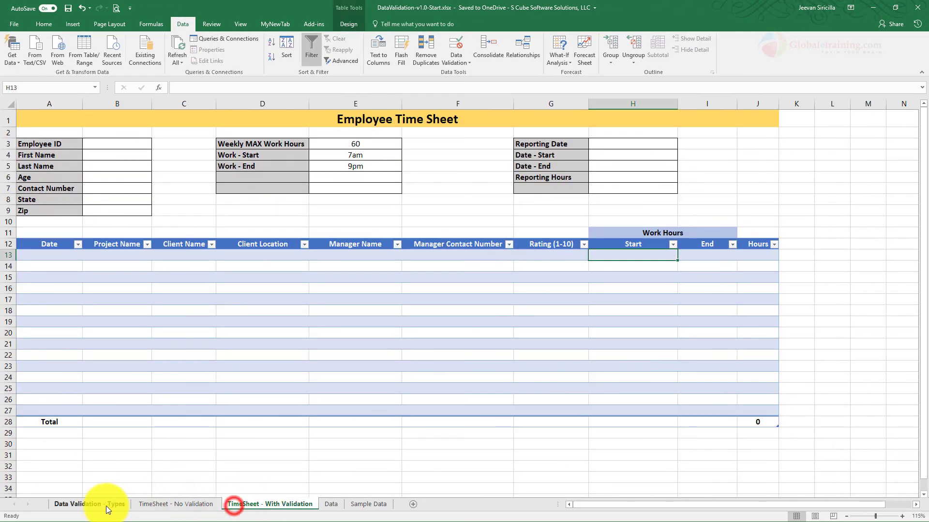
click(91, 506)
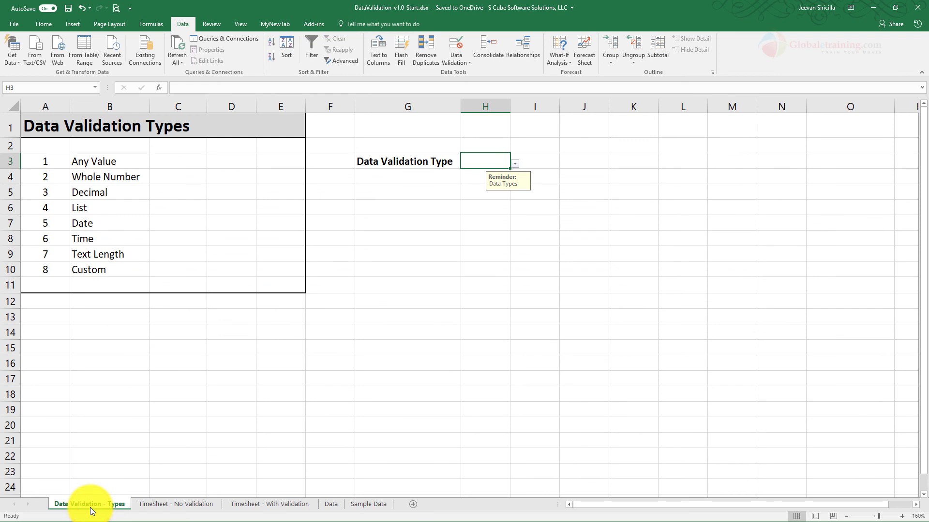